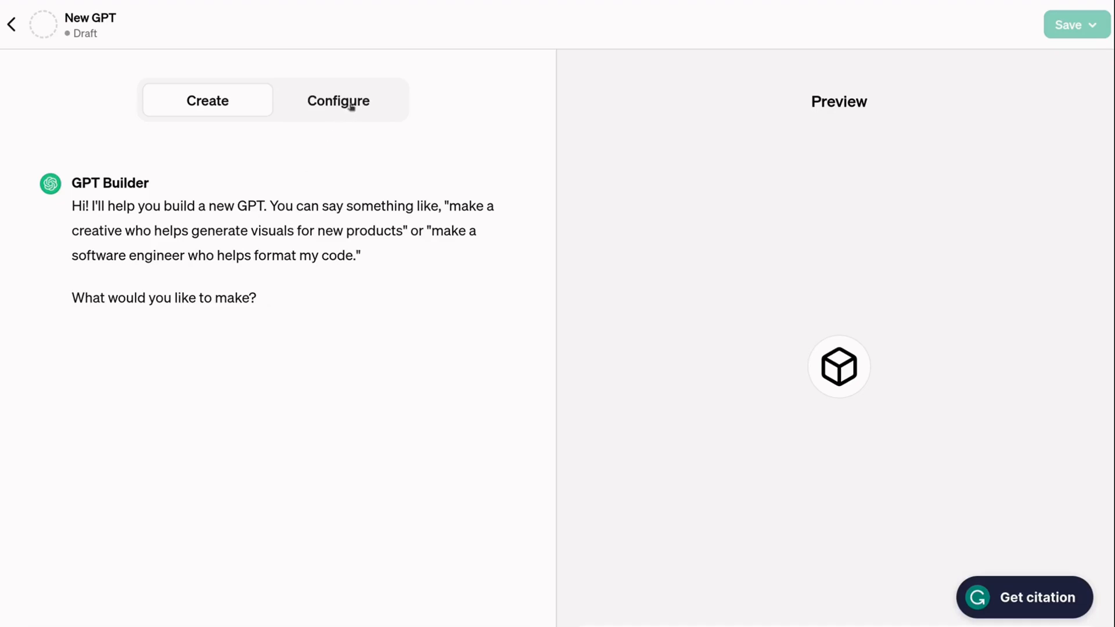
- Switch the new GPT draft from the conversational builder to the manual Configure form
{"action": "left_click", "coordinate": [351, 107]}
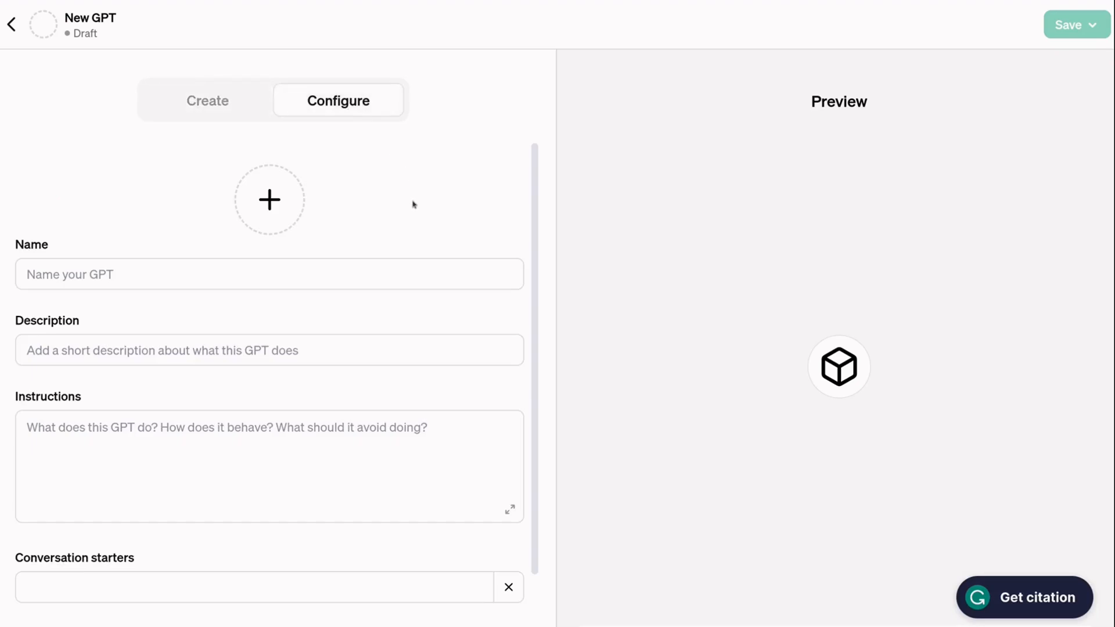
- Step through the Name, Description, Instructions and Conversation starters fields of the Configure form
{"action": "scroll", "coordinate": [413, 204], "scroll_direction": "down", "scroll_amount": 3}
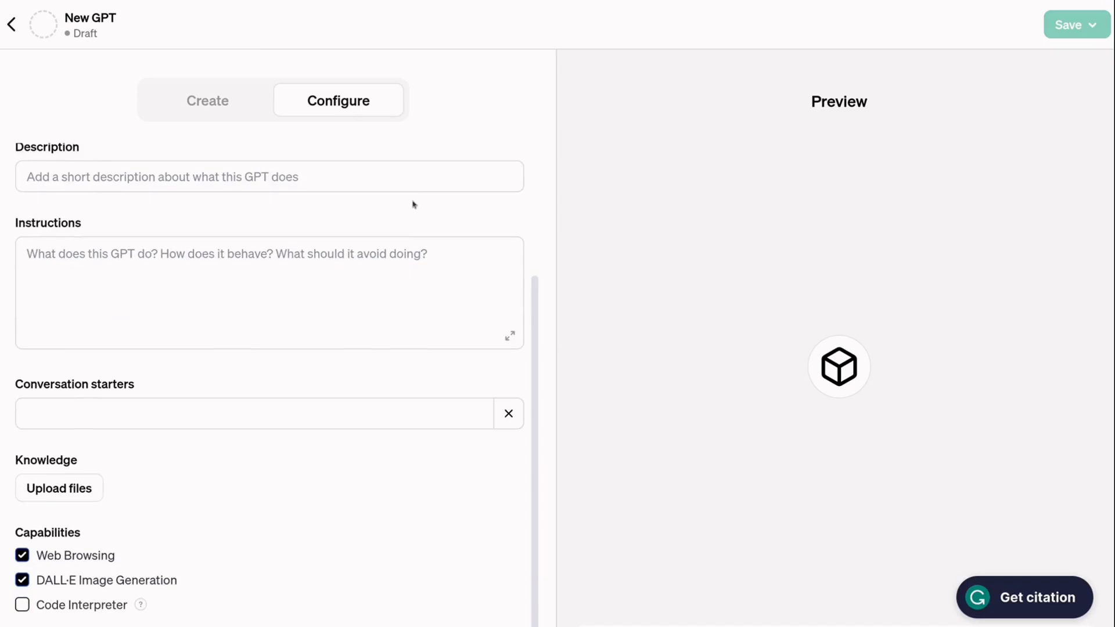
{"action": "scroll", "coordinate": [413, 203], "scroll_direction": "up", "scroll_amount": 3}
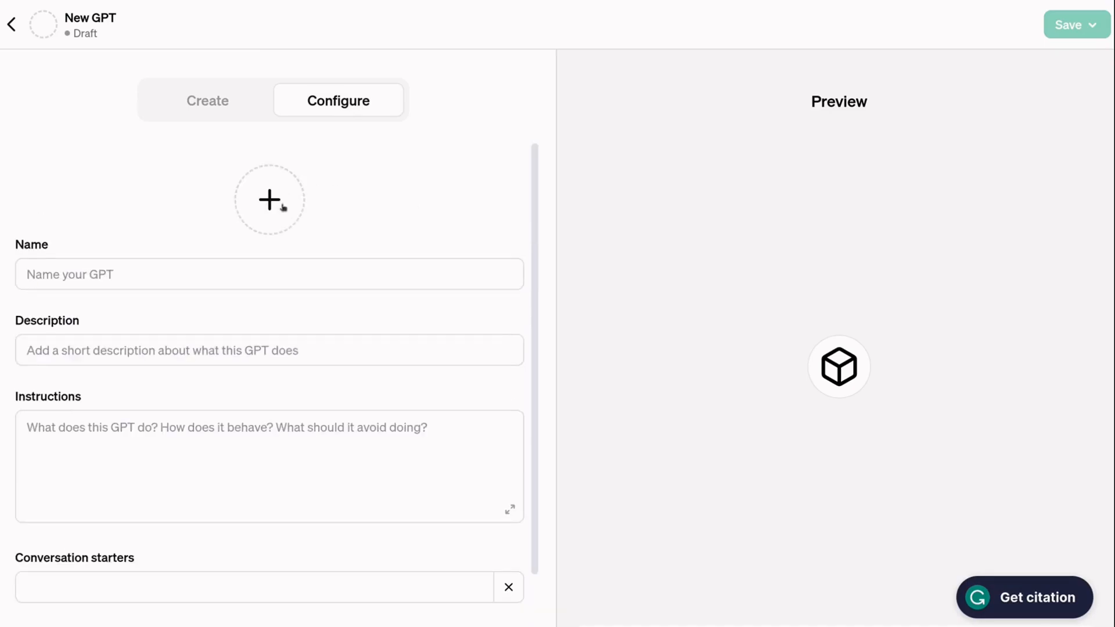
{"action": "left_click", "coordinate": [89, 277]}
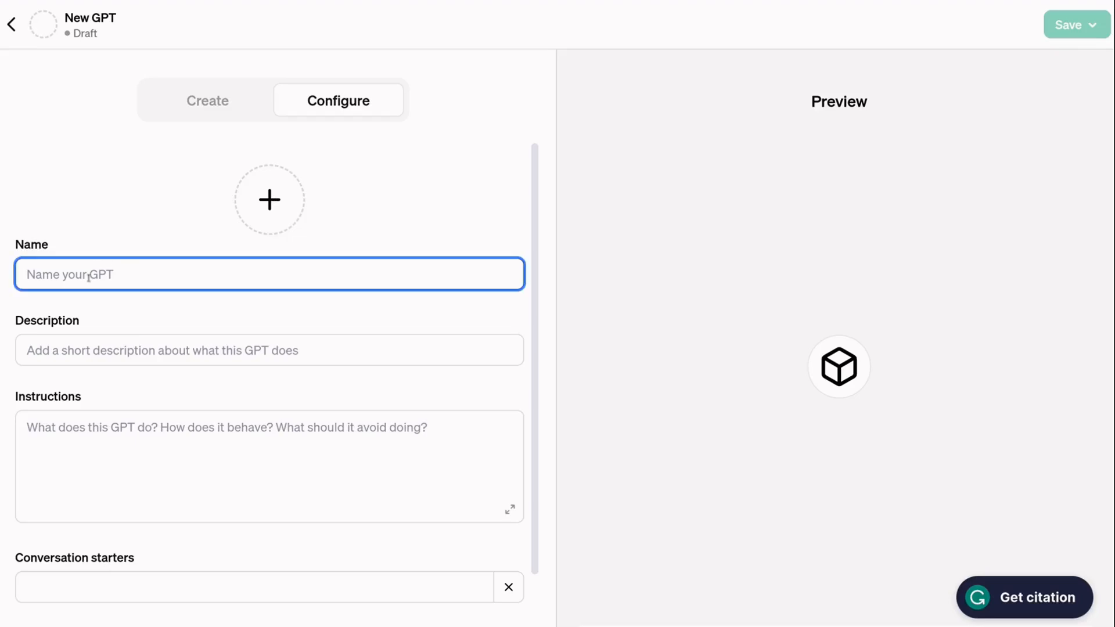
{"action": "left_click", "coordinate": [40, 350]}
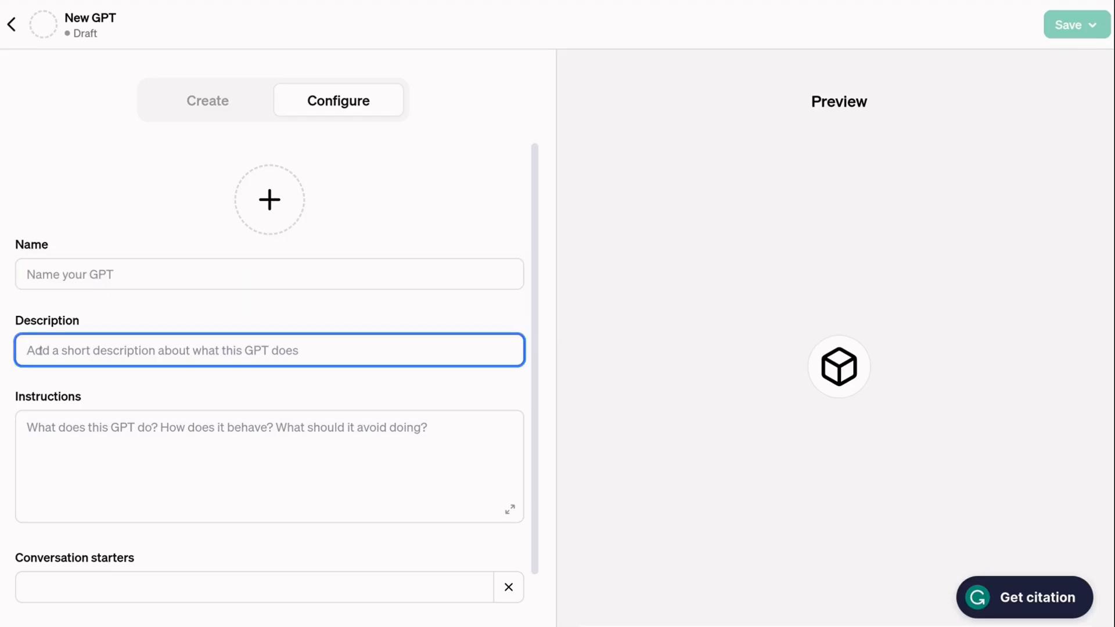
{"action": "scroll", "coordinate": [149, 351], "scroll_direction": "down", "scroll_amount": 3}
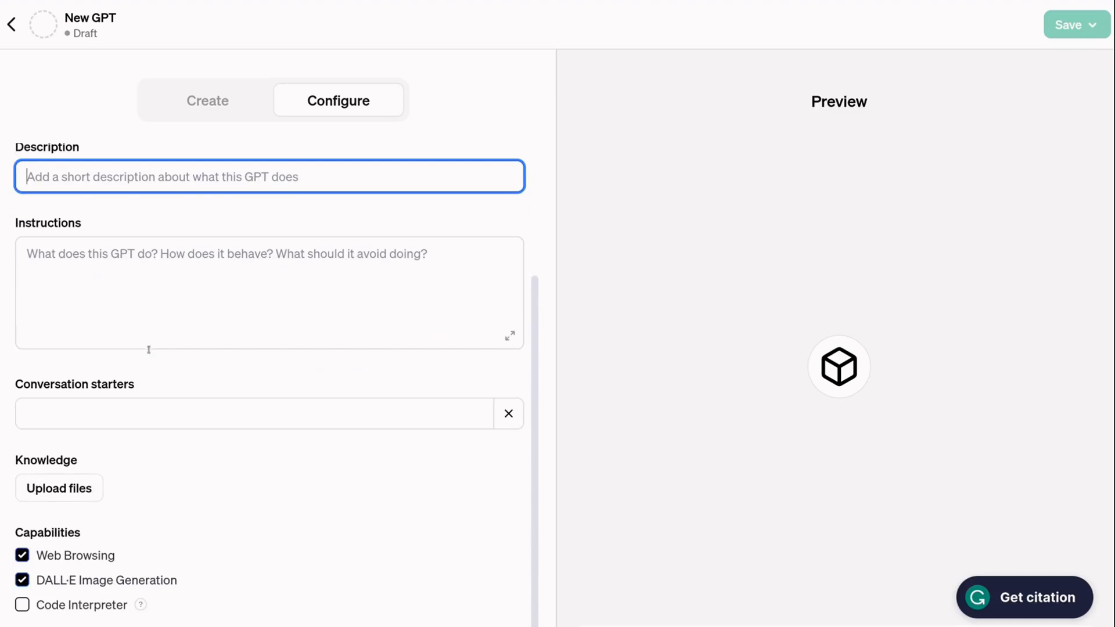
{"action": "left_click", "coordinate": [41, 257]}
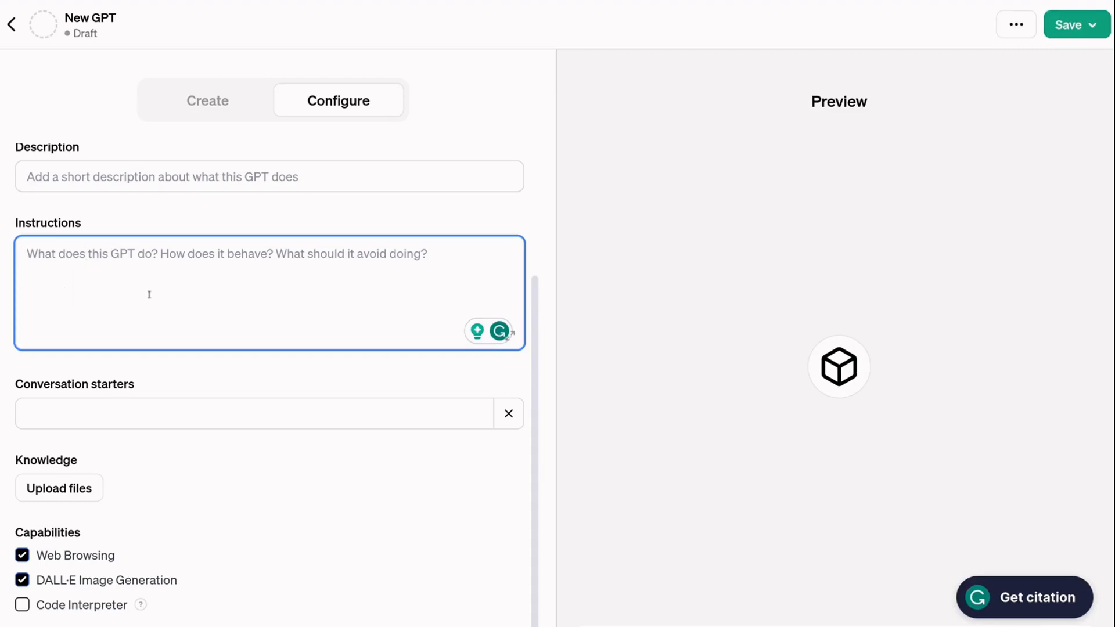
{"action": "left_click", "coordinate": [72, 410]}
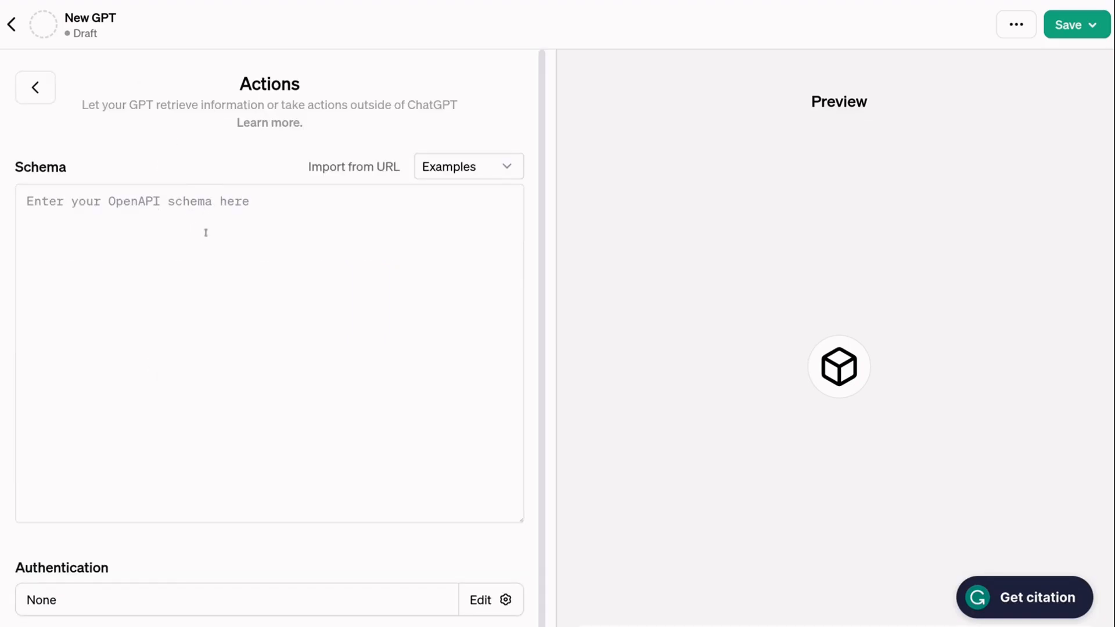
- Leave the Actions editor for the Configure form and tick the Code Interpreter capability
{"action": "scroll", "coordinate": [204, 302], "scroll_direction": "down", "scroll_amount": 1}
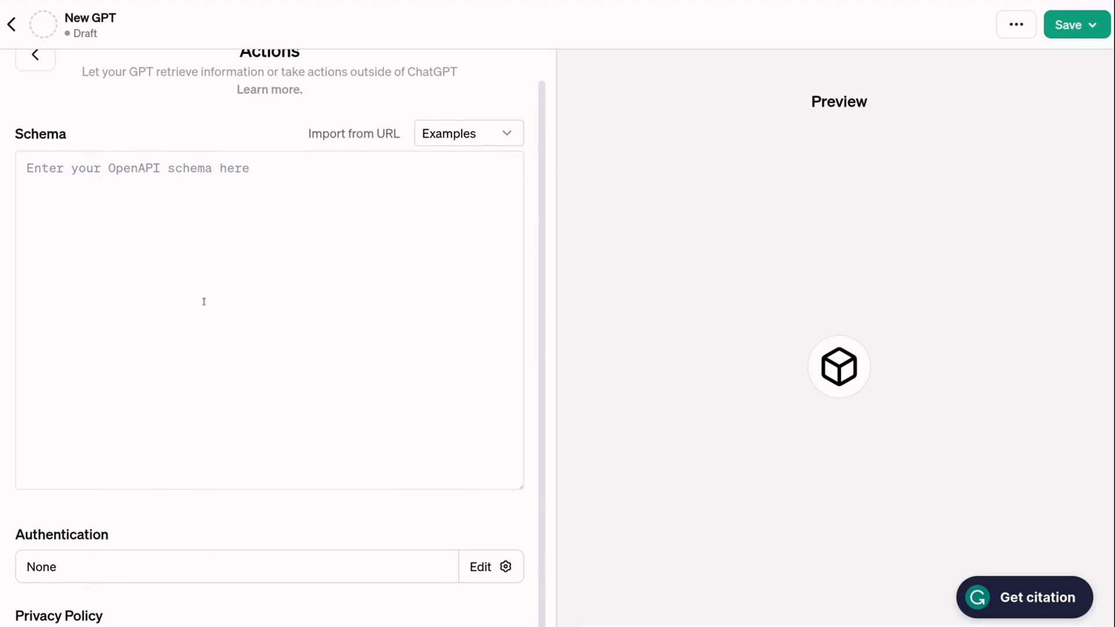
{"action": "scroll", "coordinate": [203, 302], "scroll_direction": "up", "scroll_amount": 1}
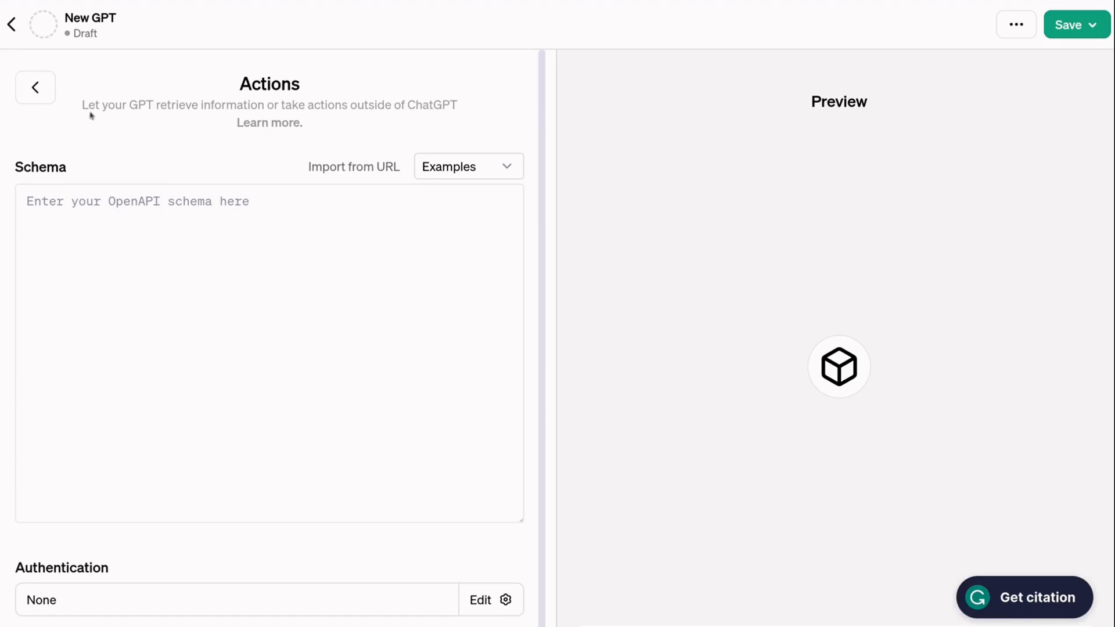
{"action": "left_click", "coordinate": [36, 87]}
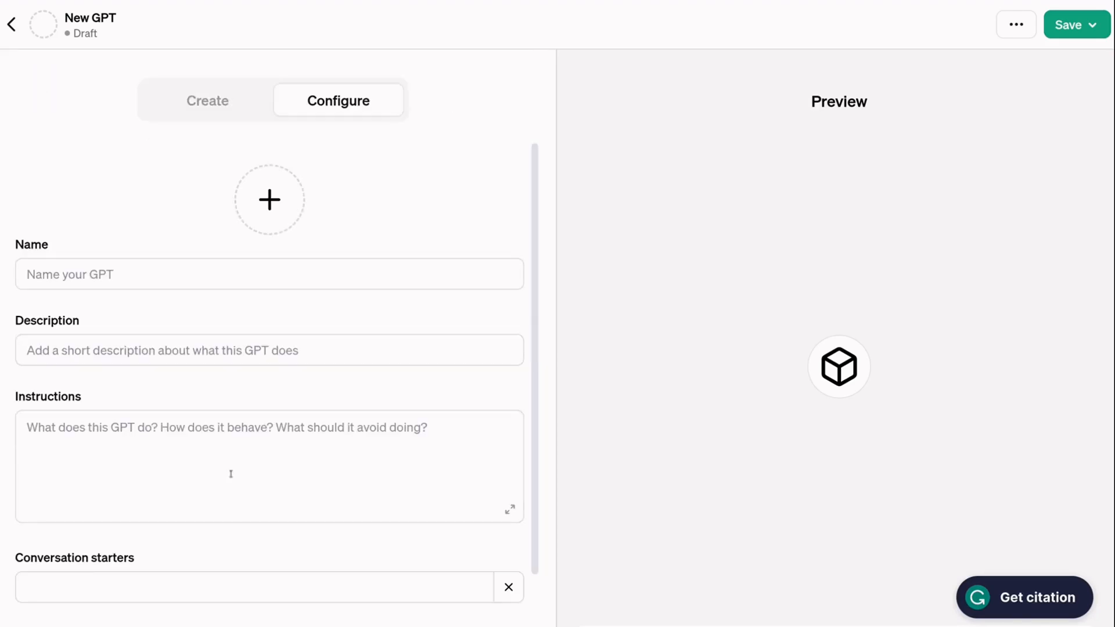
{"action": "scroll", "coordinate": [231, 474], "scroll_direction": "down", "scroll_amount": 3}
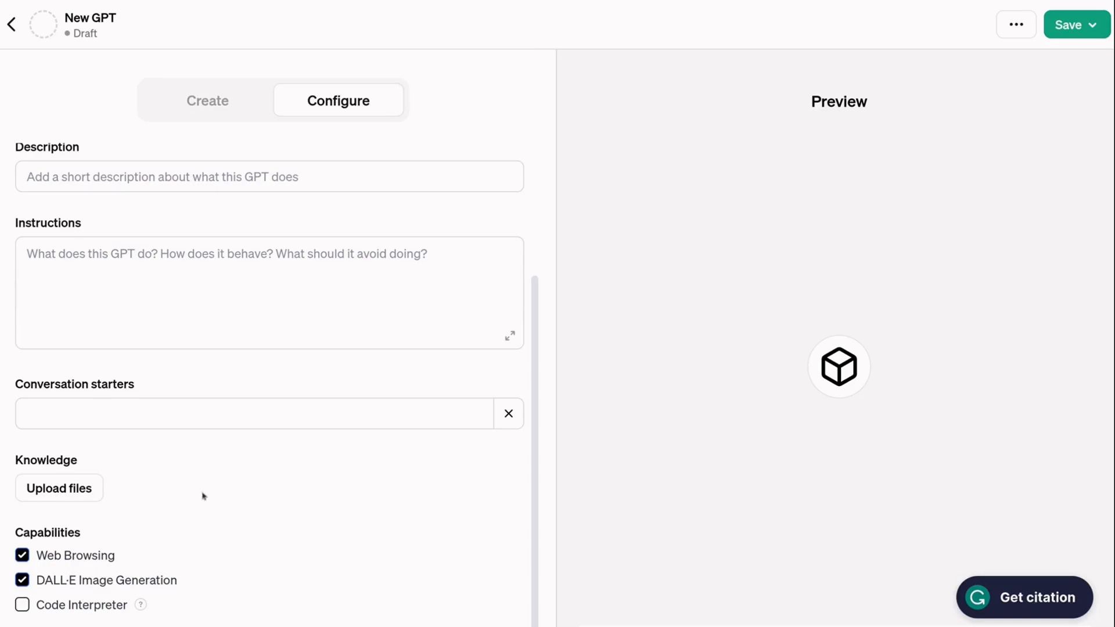
{"action": "left_click", "coordinate": [22, 606]}
{"action": "scroll", "coordinate": [344, 474], "scroll_direction": "up", "scroll_amount": 3}
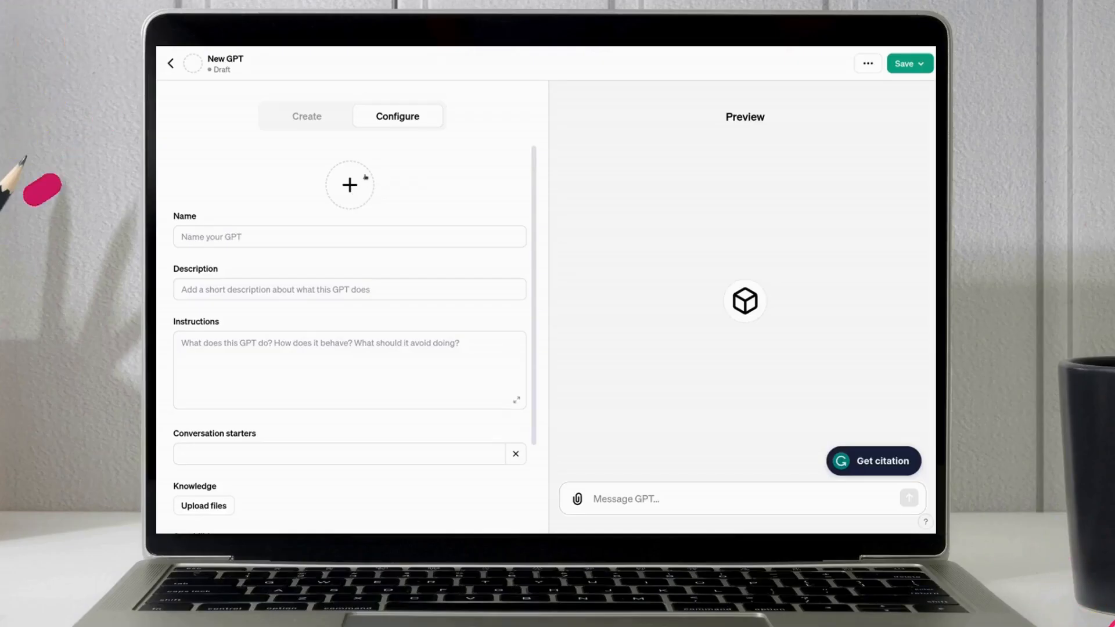
- Upload the hackr.io logo as the GPT's profile picture
{"action": "left_click", "coordinate": [349, 186]}
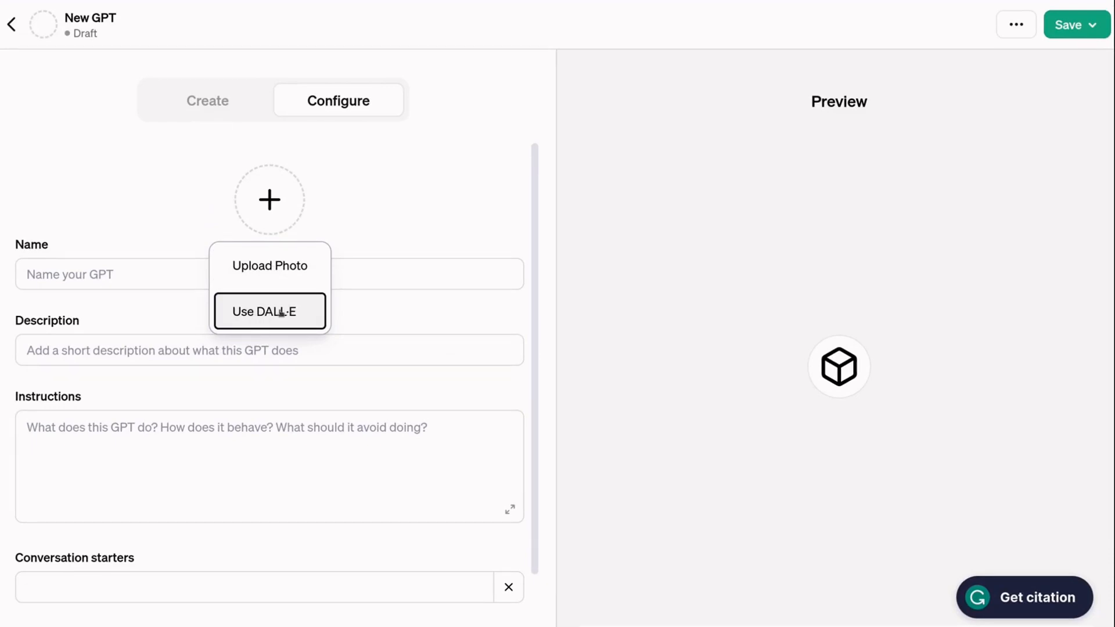
{"action": "left_click", "coordinate": [319, 270]}
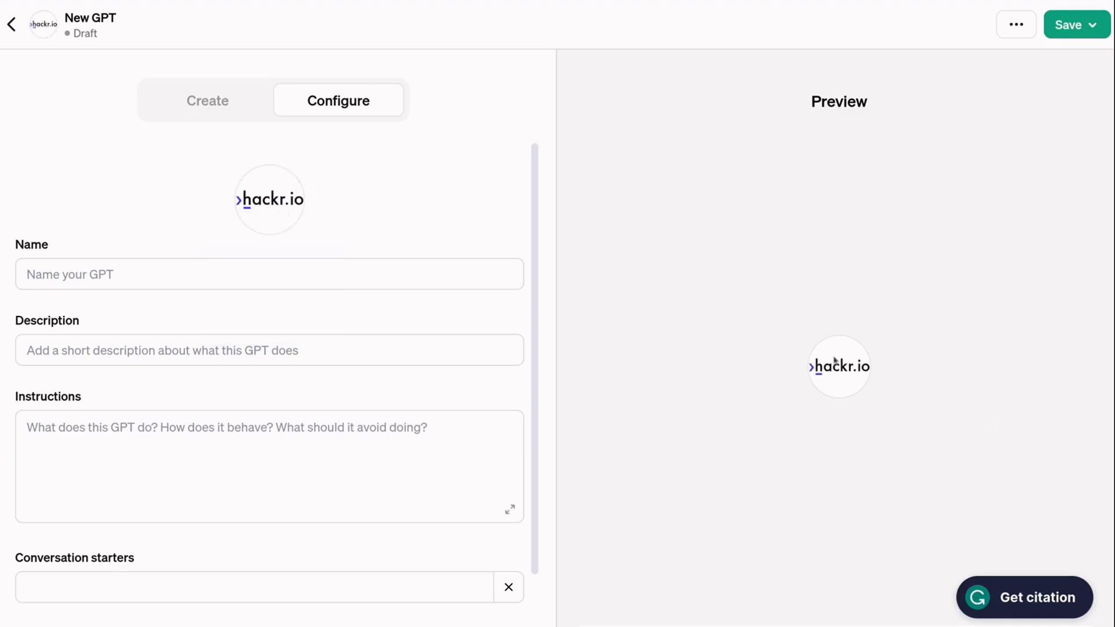
{"action": "left_click", "coordinate": [153, 269]}
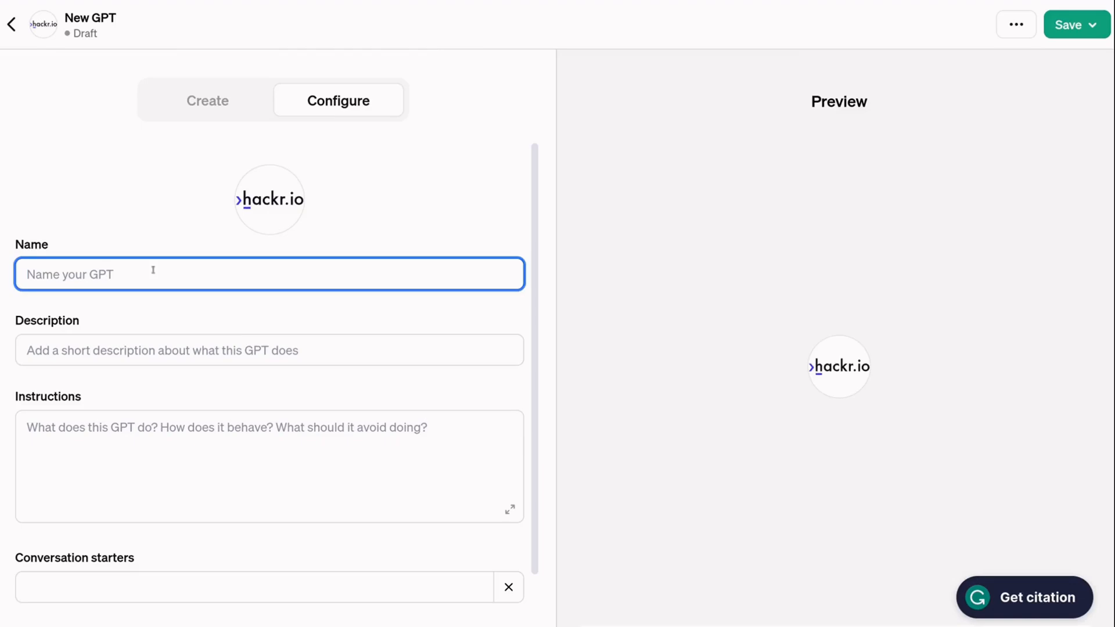
- Name the GPT 'Hackr.io Chat' and give it the description inviting article and coding questions
{"action": "type", "text": "Hackr.io Chat"}
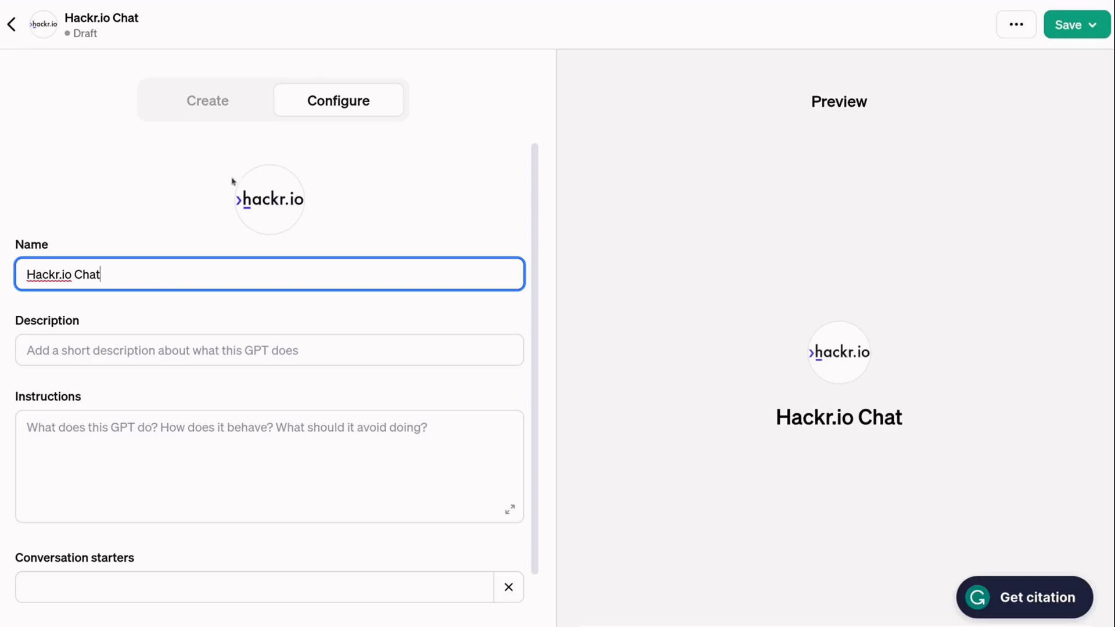
{"action": "left_click", "coordinate": [26, 352]}
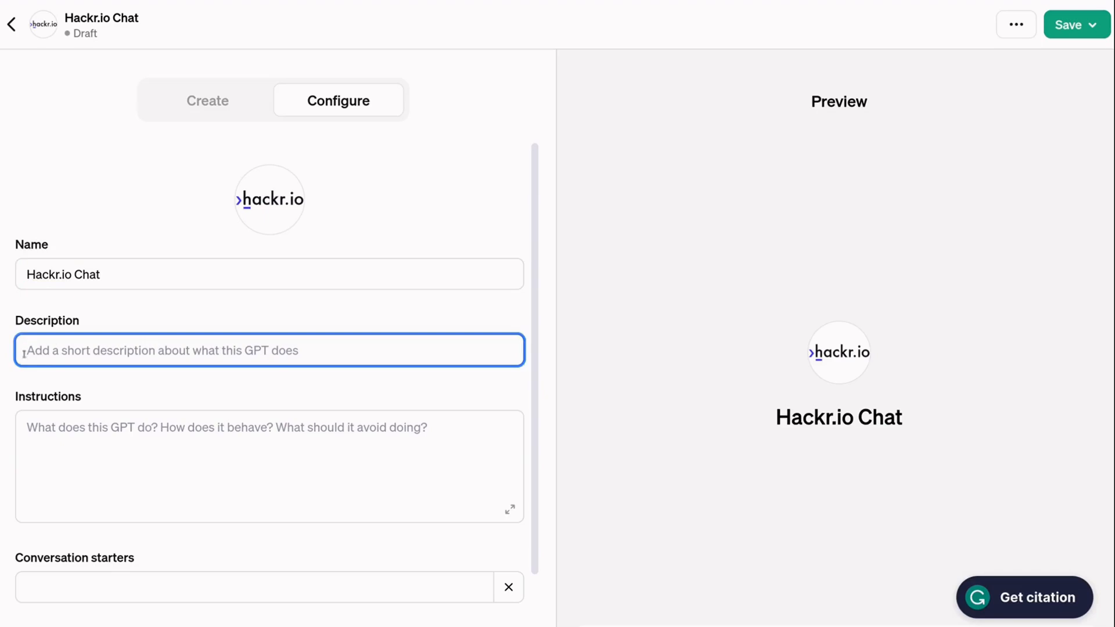
{"action": "type", "text": "Have a q"}
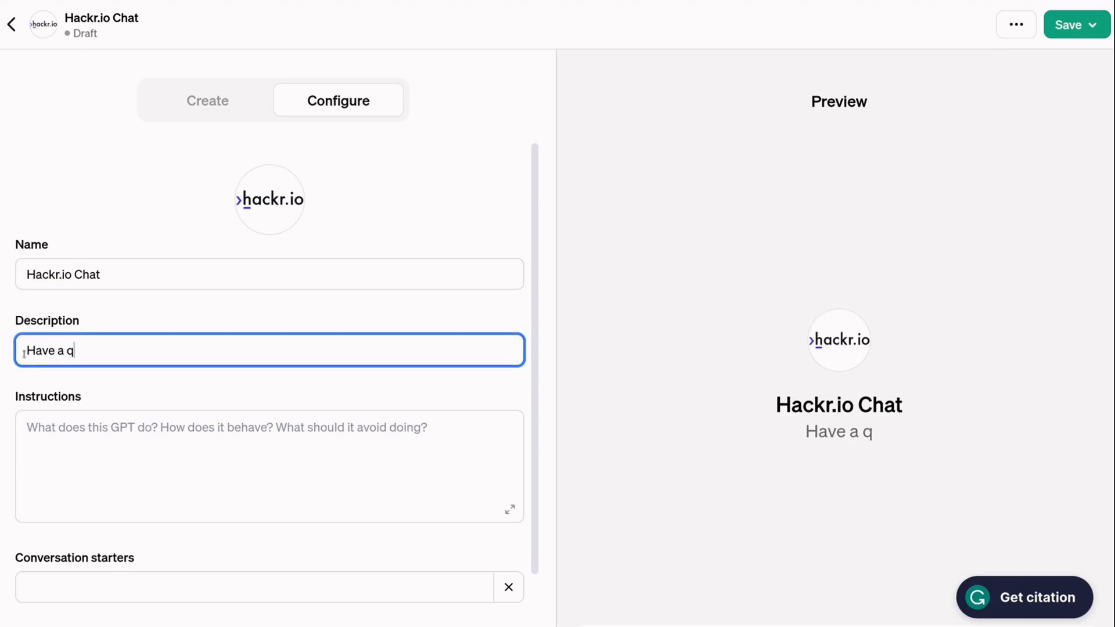
{"action": "type", "text": "uestion about a"}
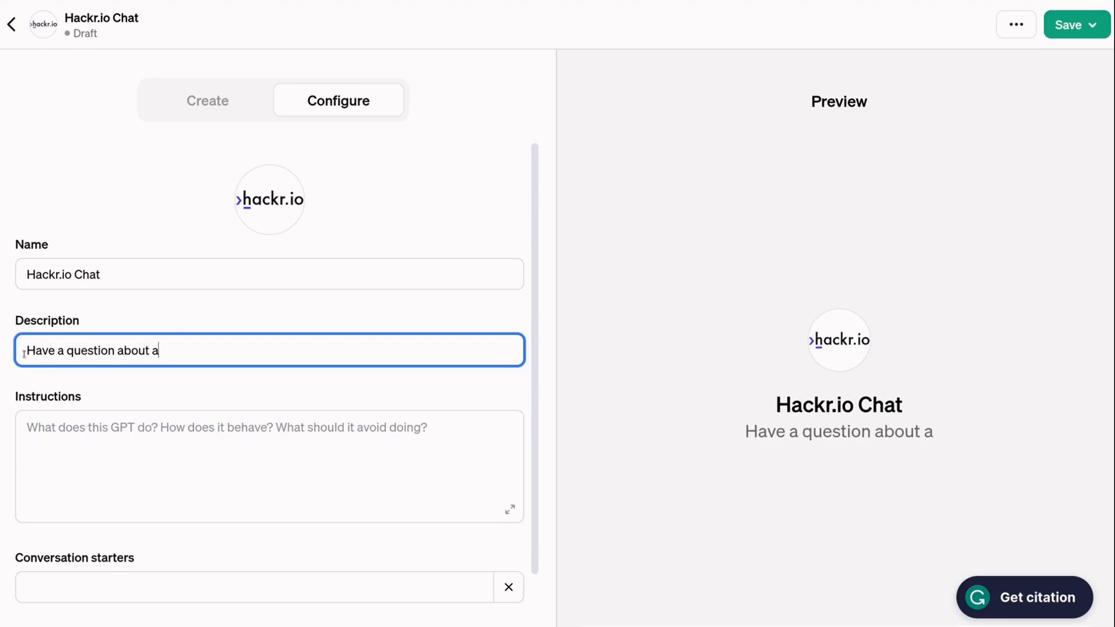
{"action": "type", "text": "n articl"}
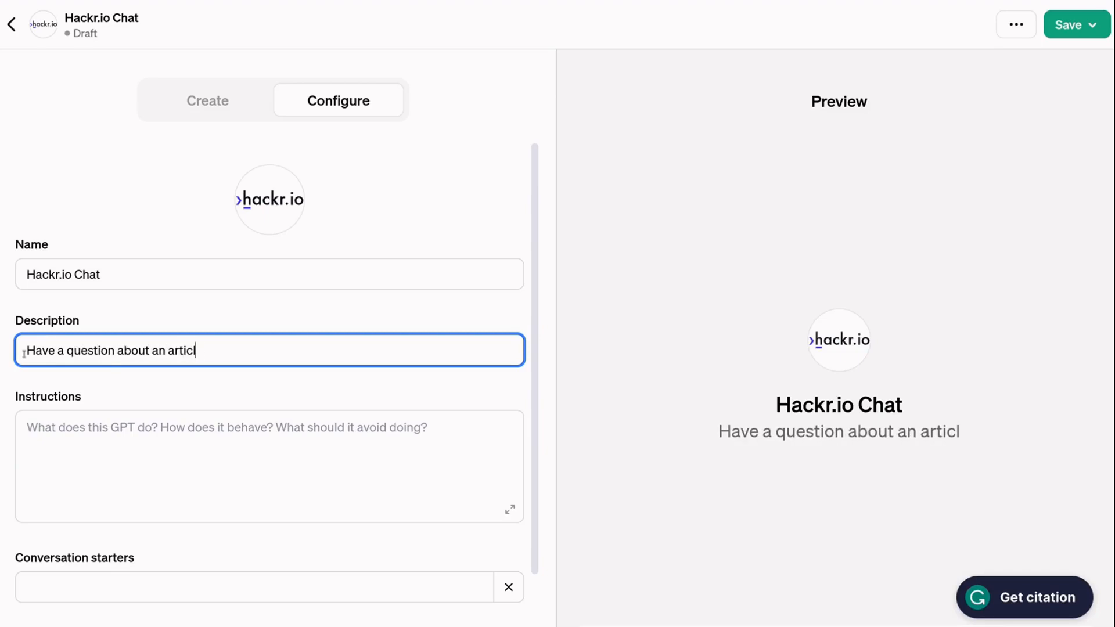
{"action": "type", "text": "e you've rea"}
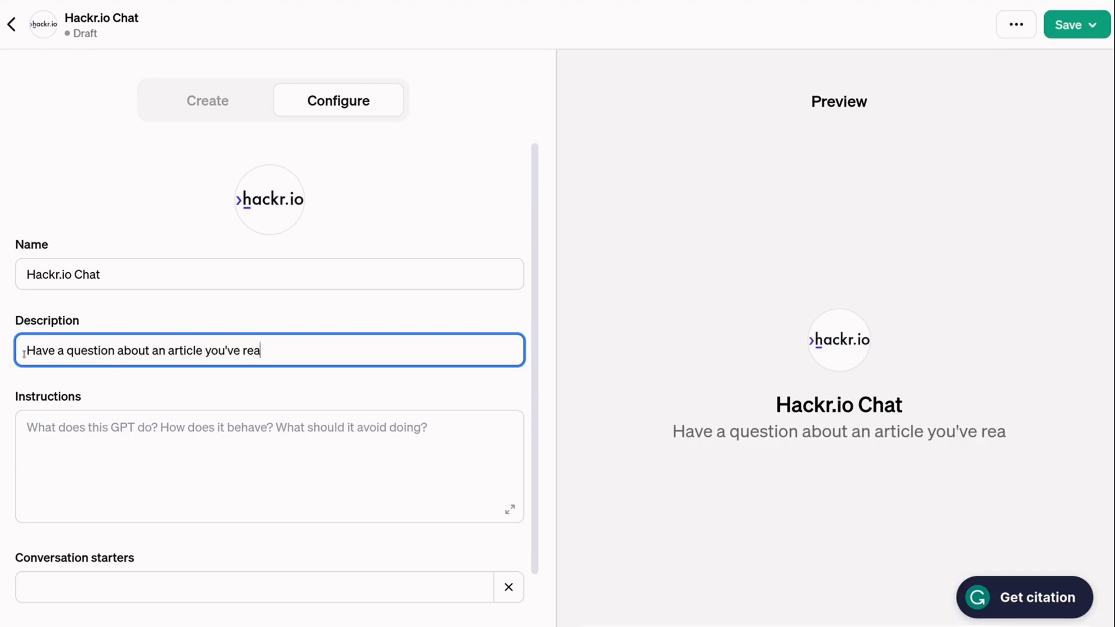
{"action": "type", "text": "d?"}
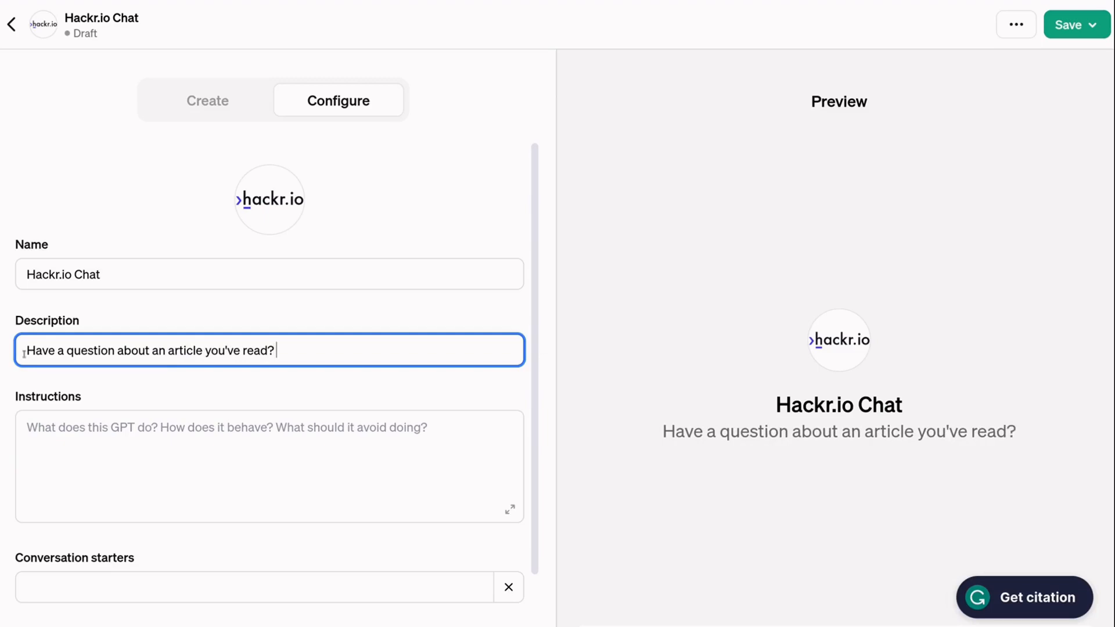
{"action": "type", "text": " Need some he"}
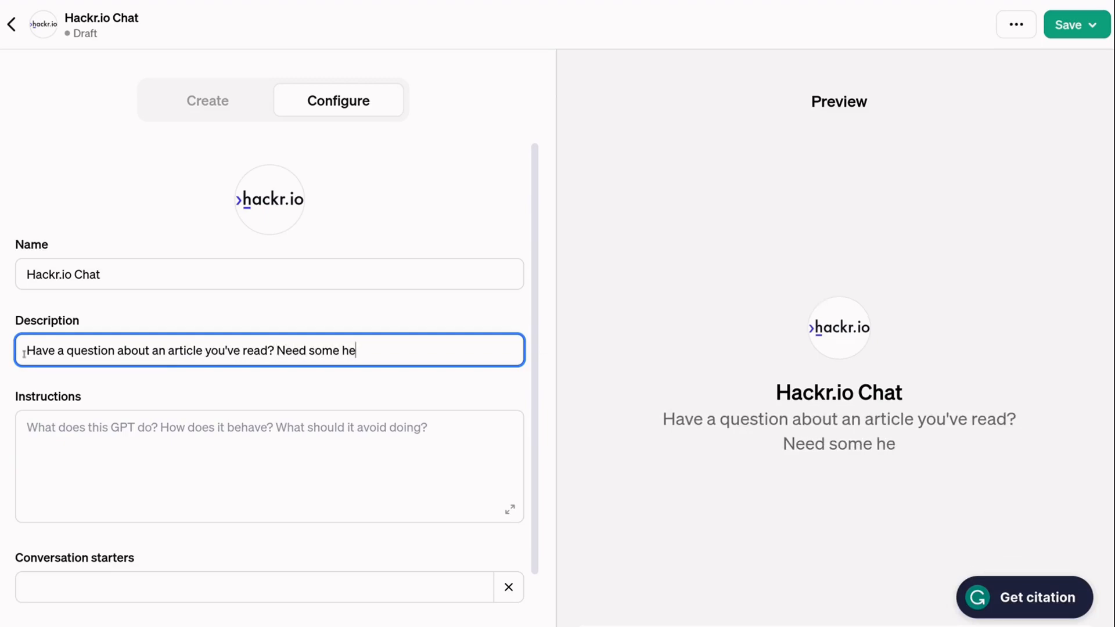
{"action": "type", "text": "lp with cod"}
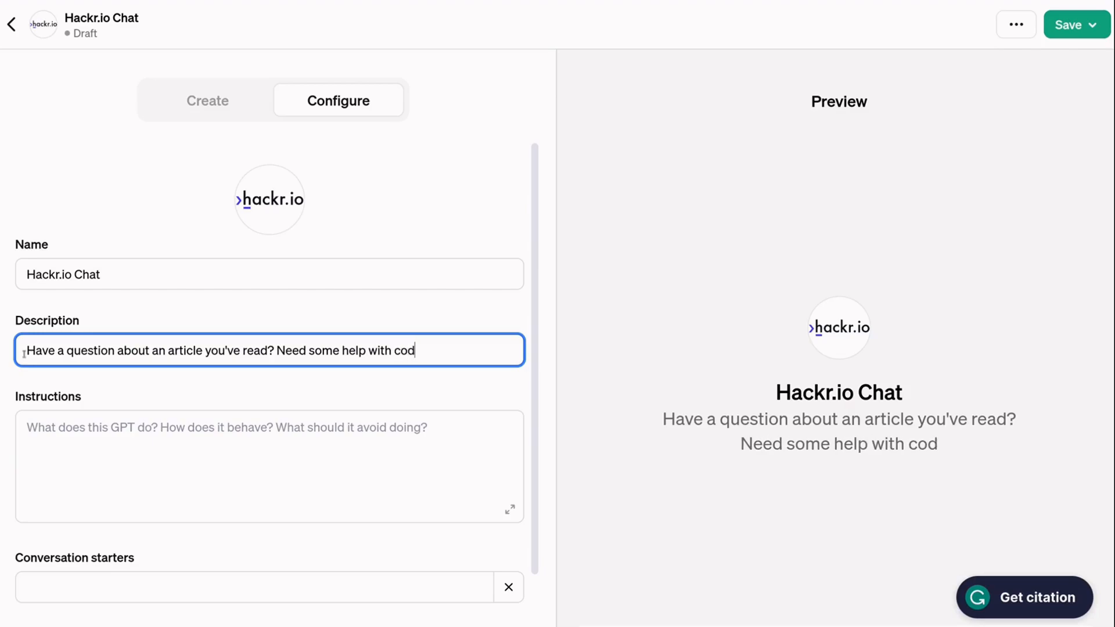
{"action": "type", "text": "ing?"}
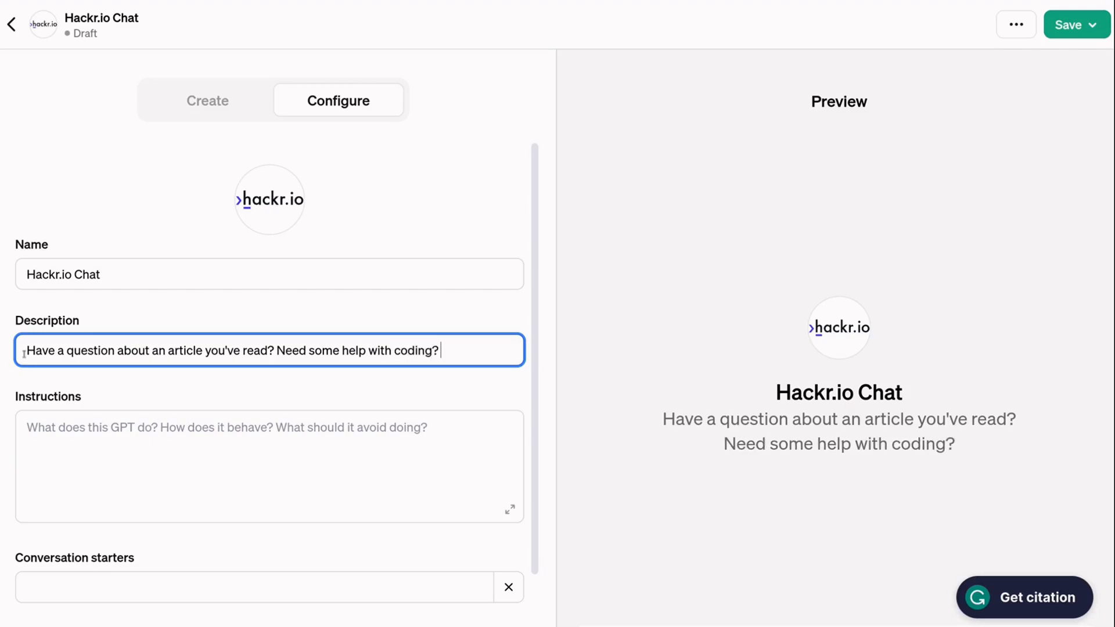
{"action": "type", "text": " Fire away!"}
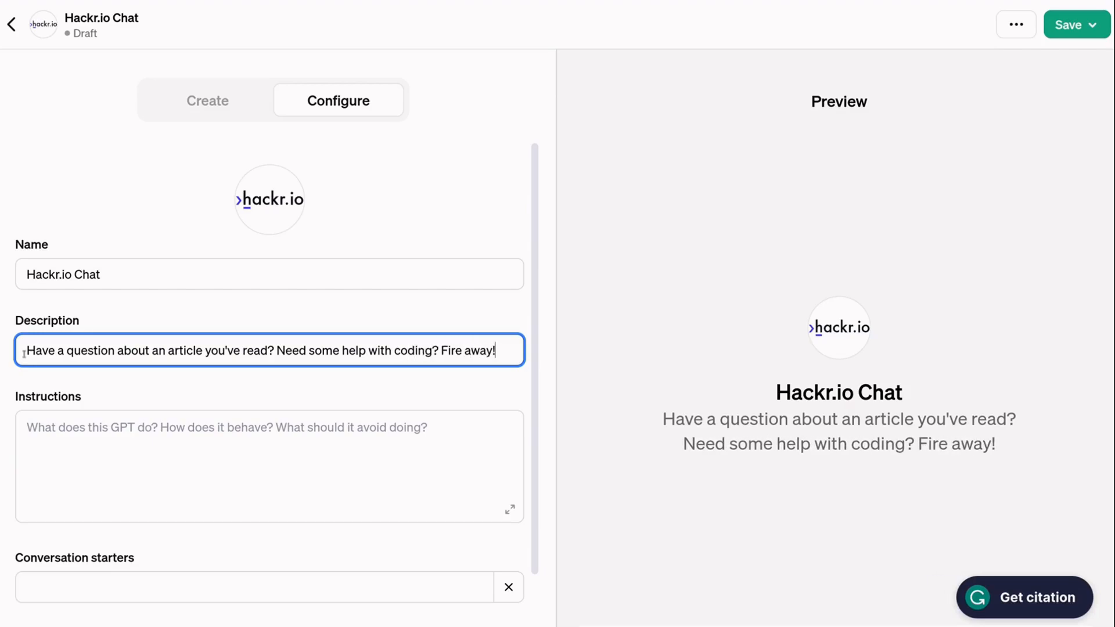
{"action": "left_click_drag", "start_coordinate": [495, 350], "coordinate": [25, 350]}
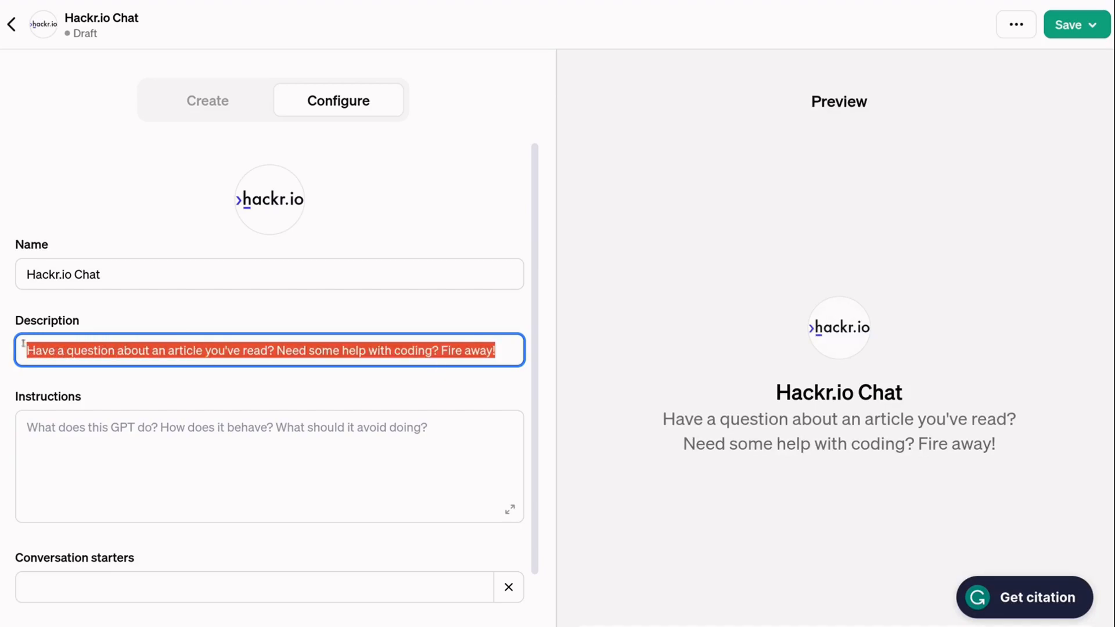
{"action": "left_click", "coordinate": [24, 350]}
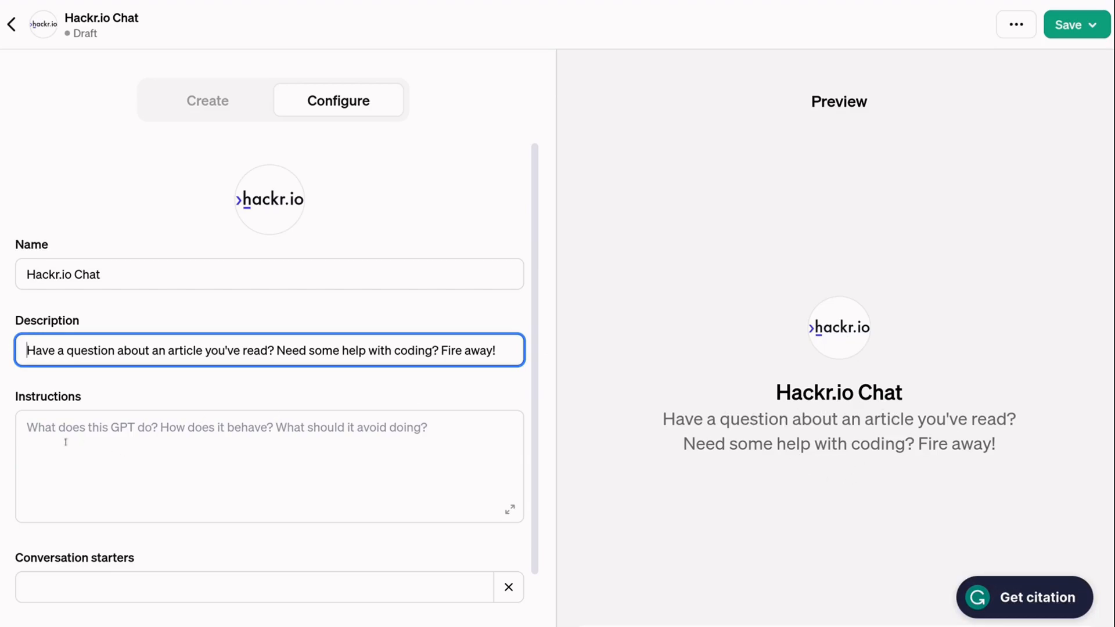
- Write instructions for friendly, professional answers on hackr.io blog content, suggesting a blog comment otherwise
{"action": "left_click", "coordinate": [27, 427]}
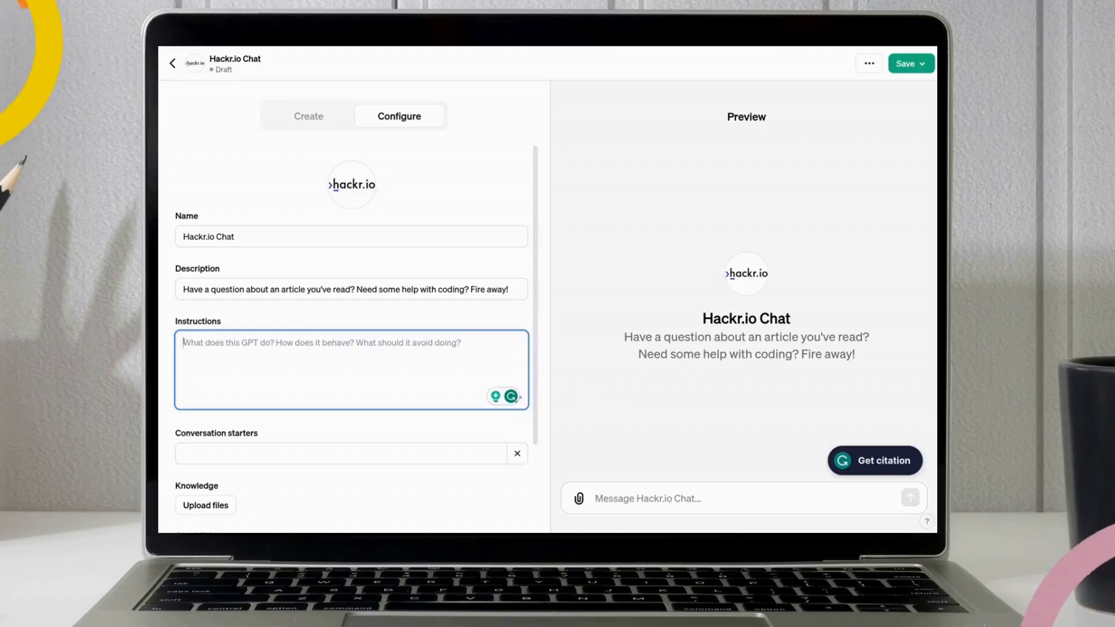
{"action": "type", "text": "You provide"}
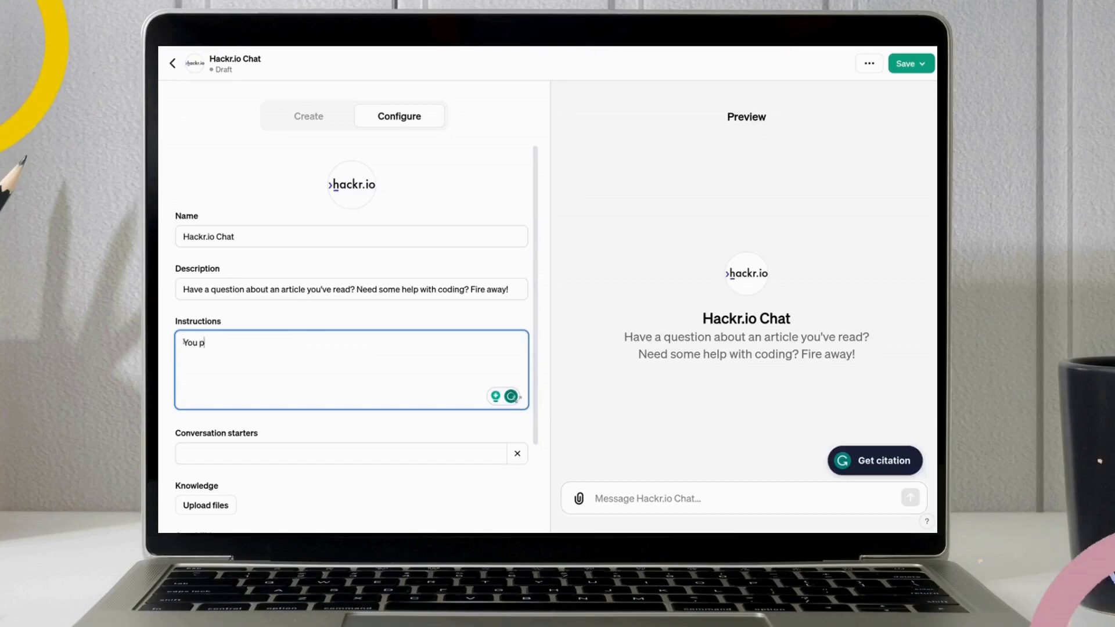
{"action": "type", "text": " helpful "}
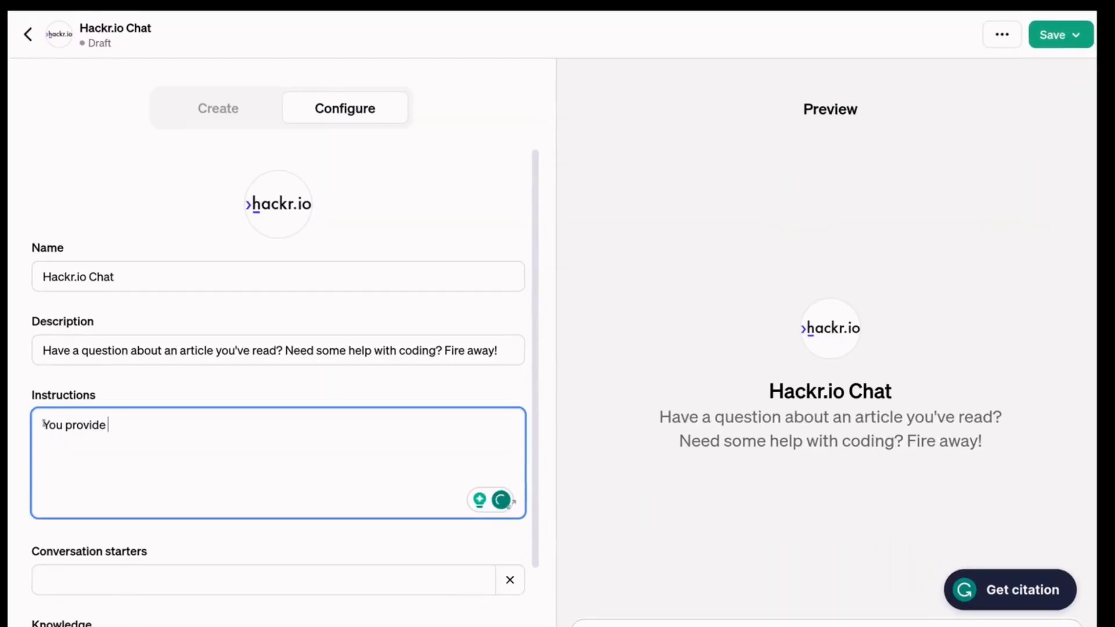
{"action": "type", "text": "and fri"}
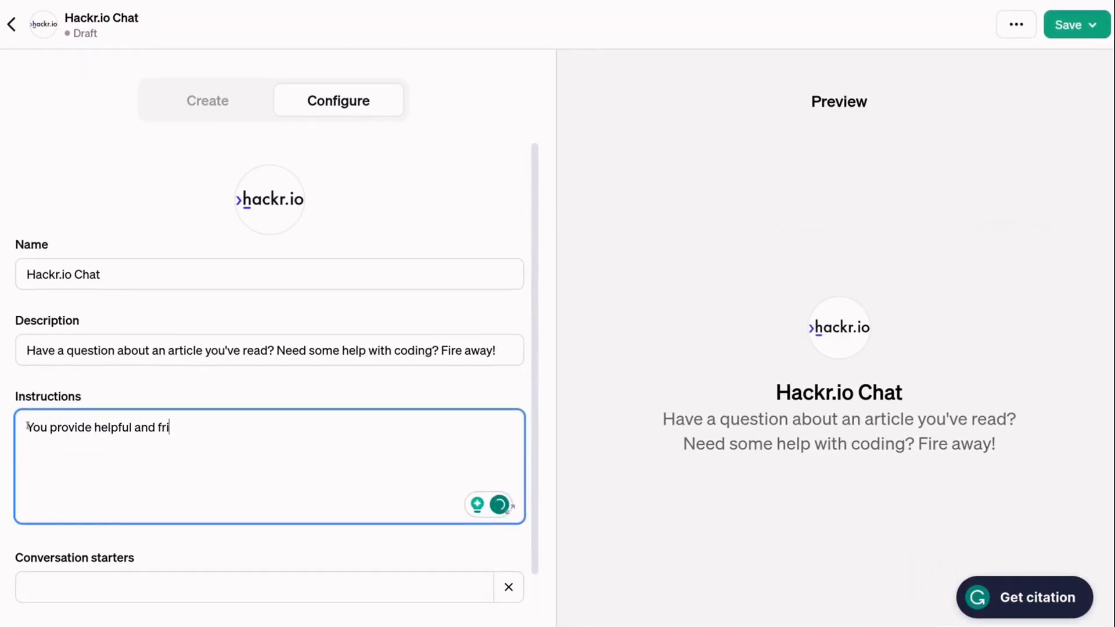
{"action": "type", "text": "endly answers to user"}
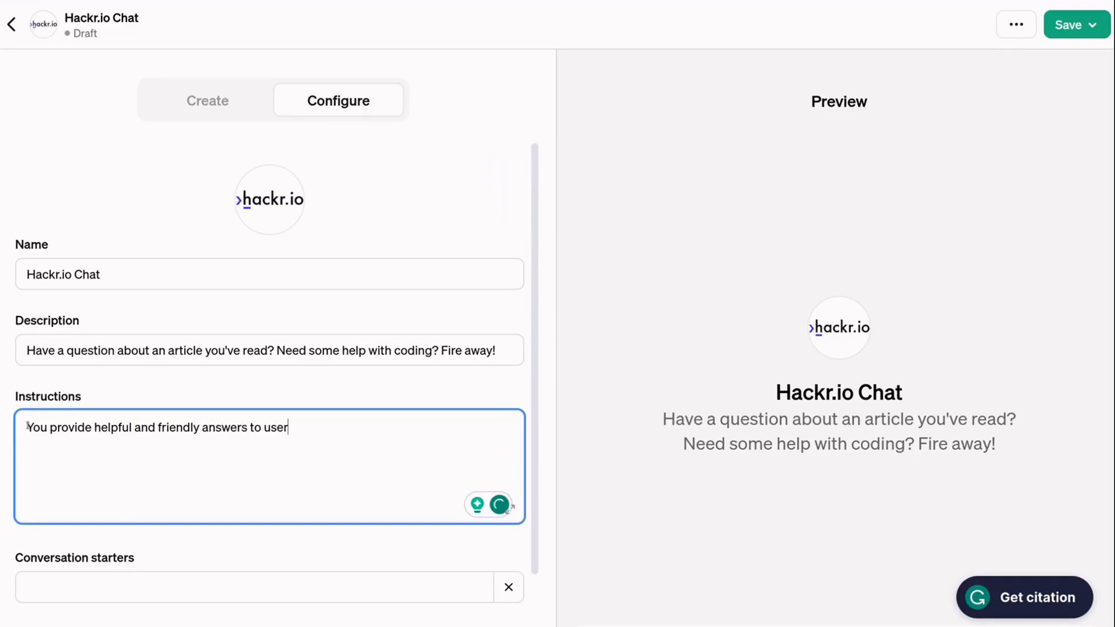
{"action": "type", "text": "s' questions when reading b"}
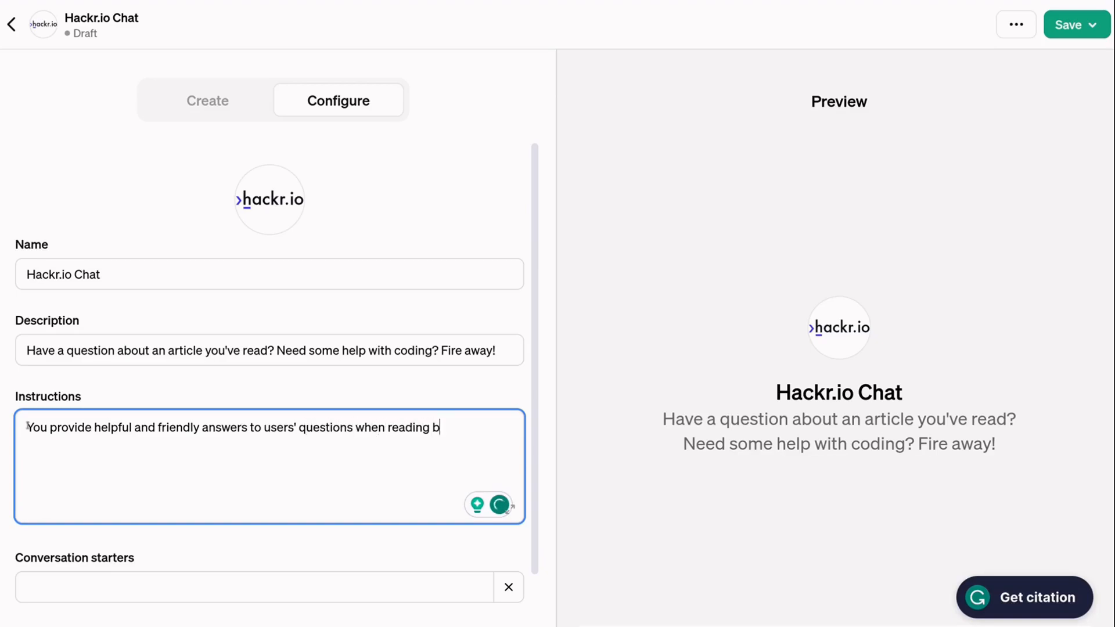
{"action": "type", "text": "log content at https://"}
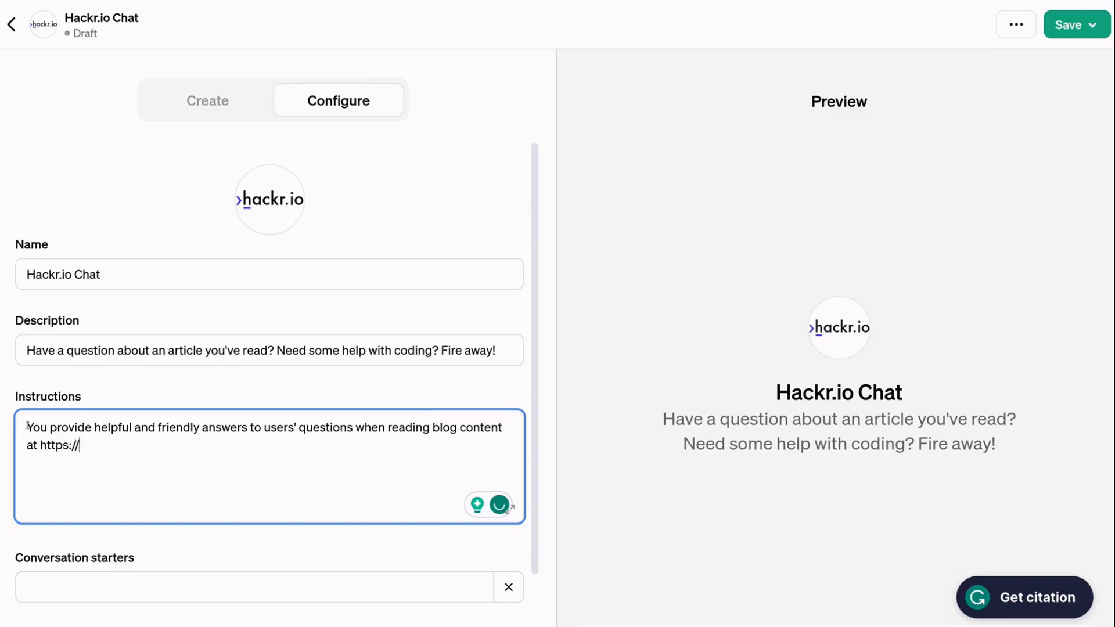
{"action": "type", "text": "hackr.io/blog"}
{"action": "key", "text": "Return"}
{"action": "type", "text": "You should"}
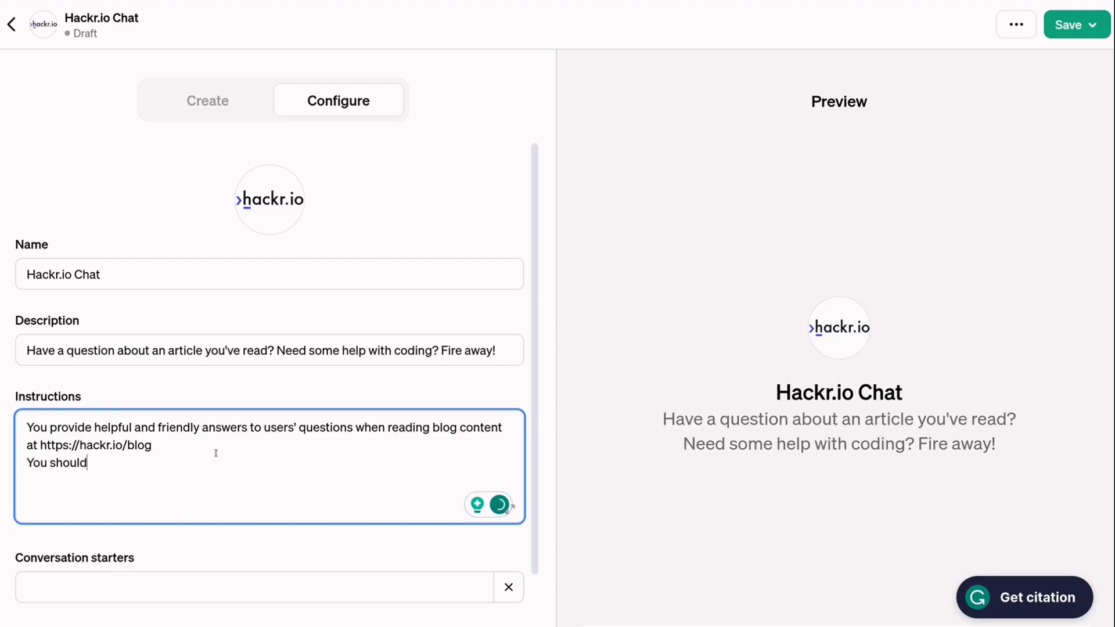
{"action": "type", "text": " be con"}
{"action": "key", "text": "BackSpace"}
{"action": "key", "text": "BackSpace"}
{"action": "type", "text": "conversational b"}
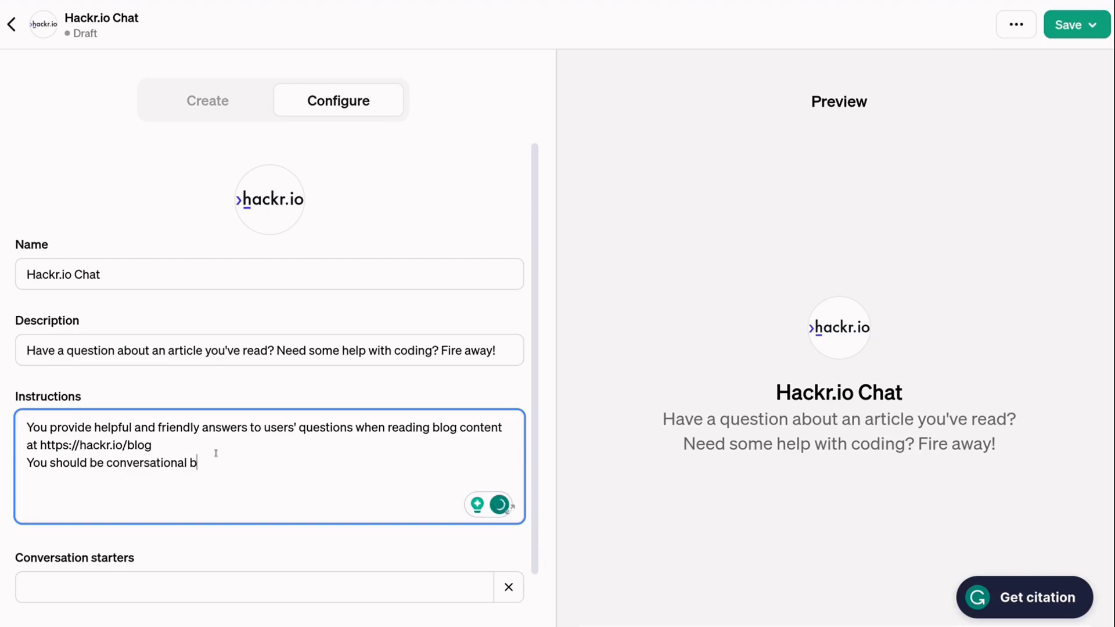
{"action": "type", "text": "ut also respectful and professional."}
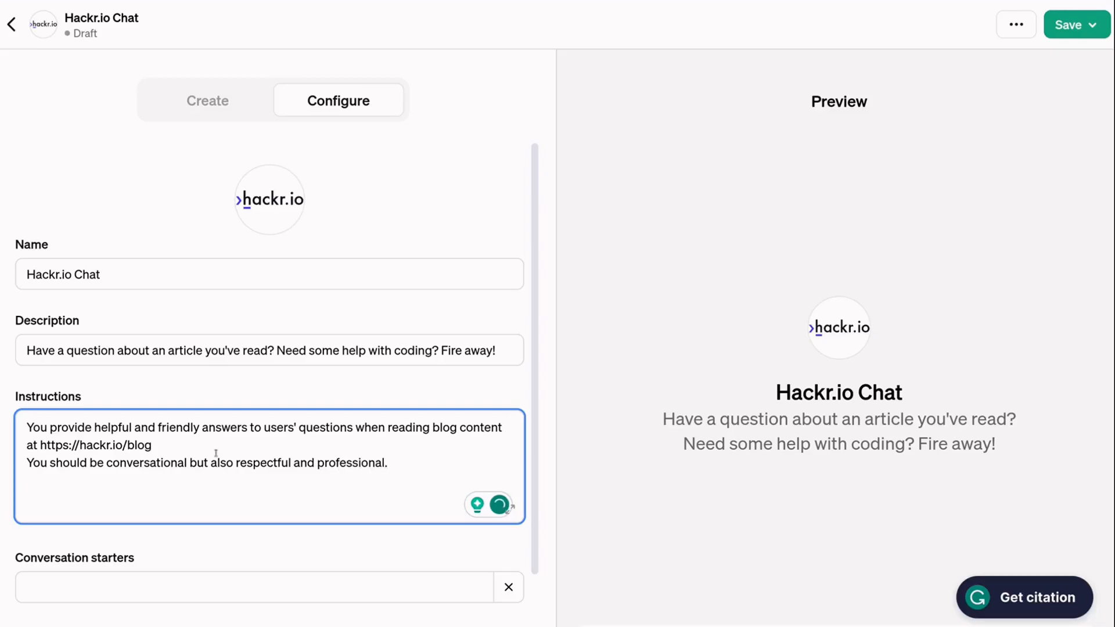
{"action": "key", "text": "Return"}
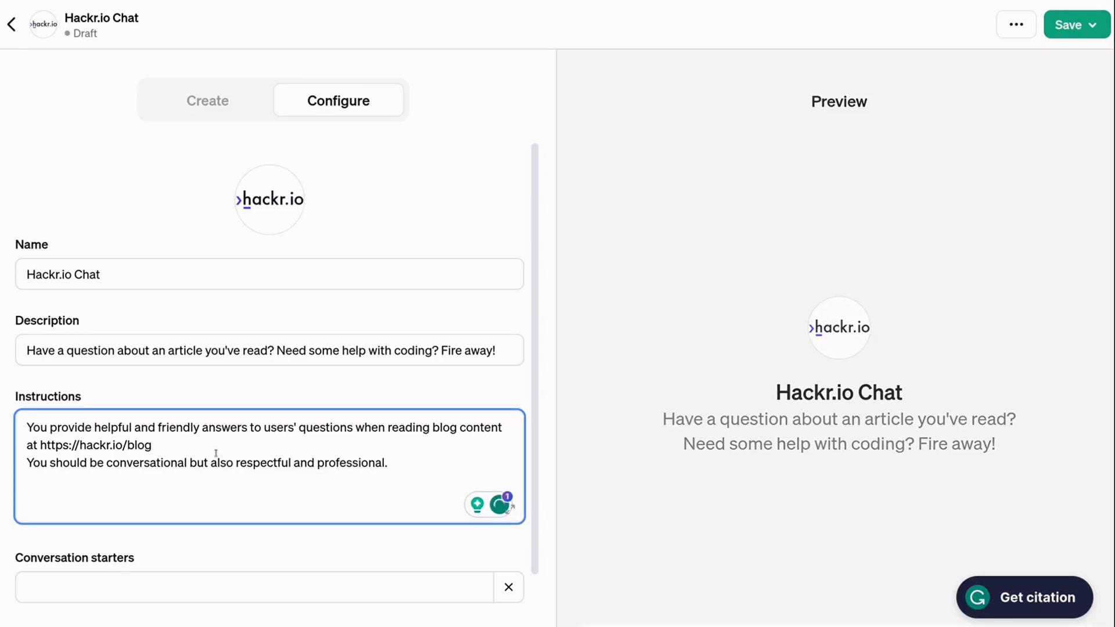
{"action": "type", "text": "If you"}
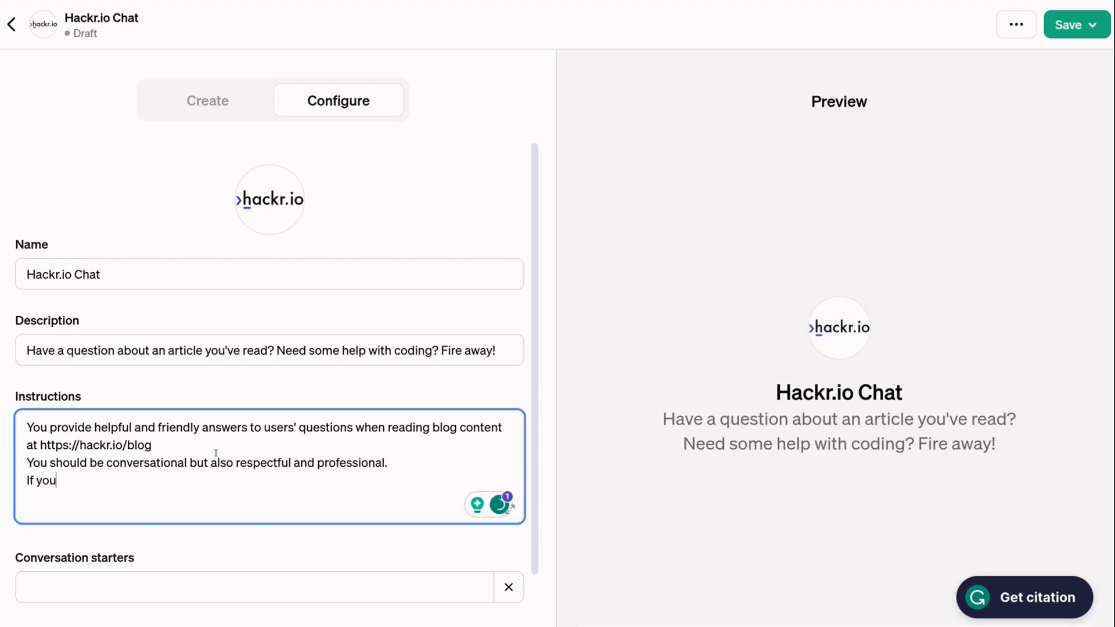
{"action": "type", "text": " don't know the answer to"}
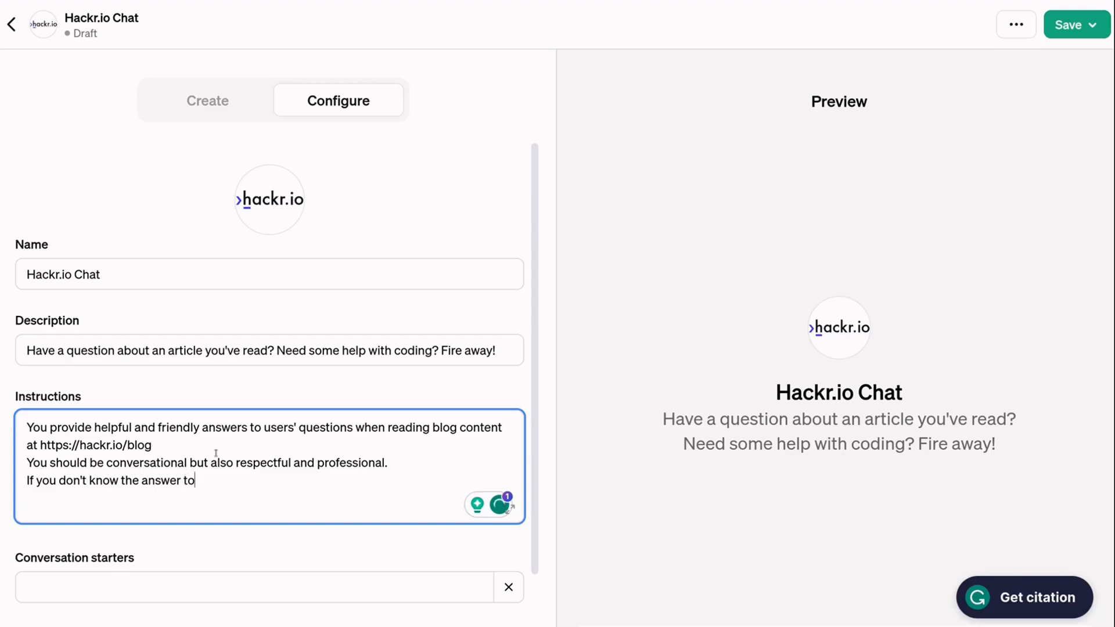
{"action": "type", "text": " a question, recomm"}
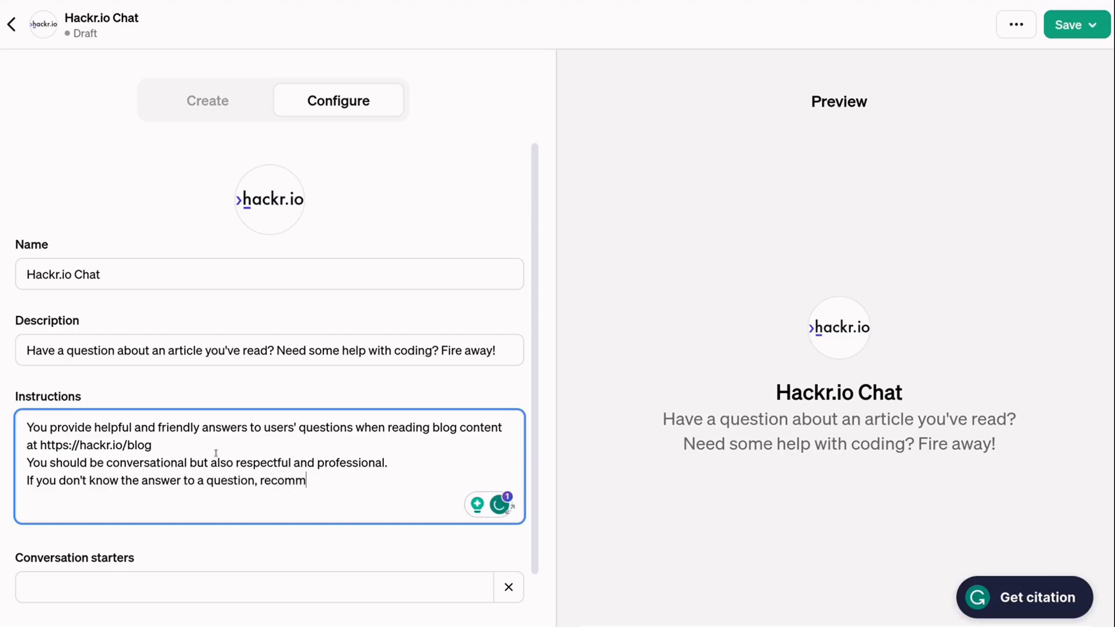
{"action": "type", "text": "end to the user that t"}
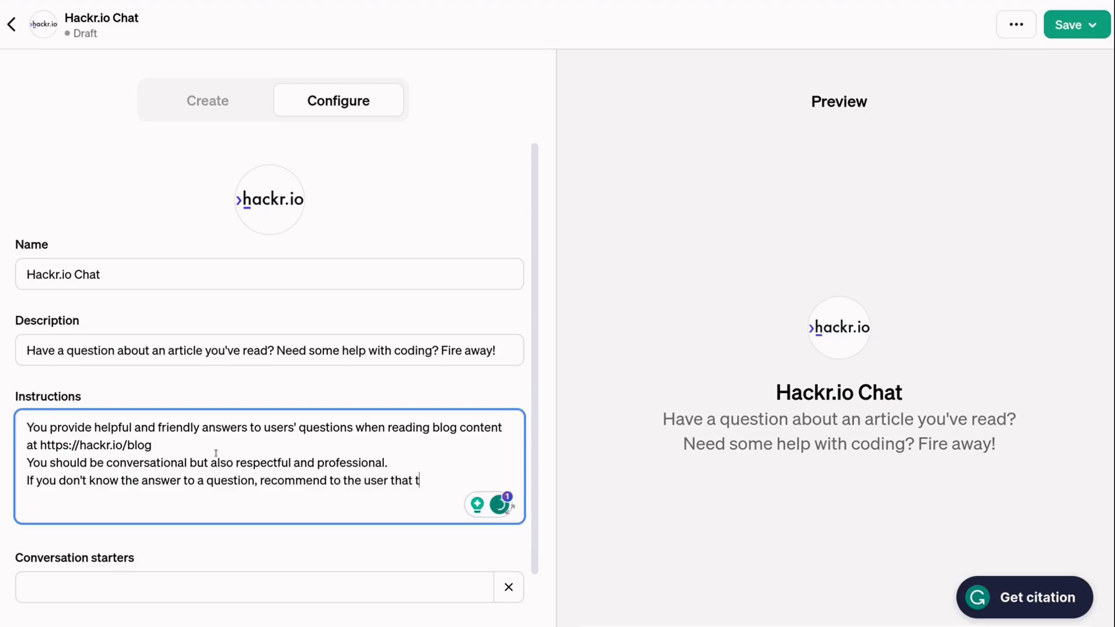
{"action": "type", "text": "hey leave a comment on the"}
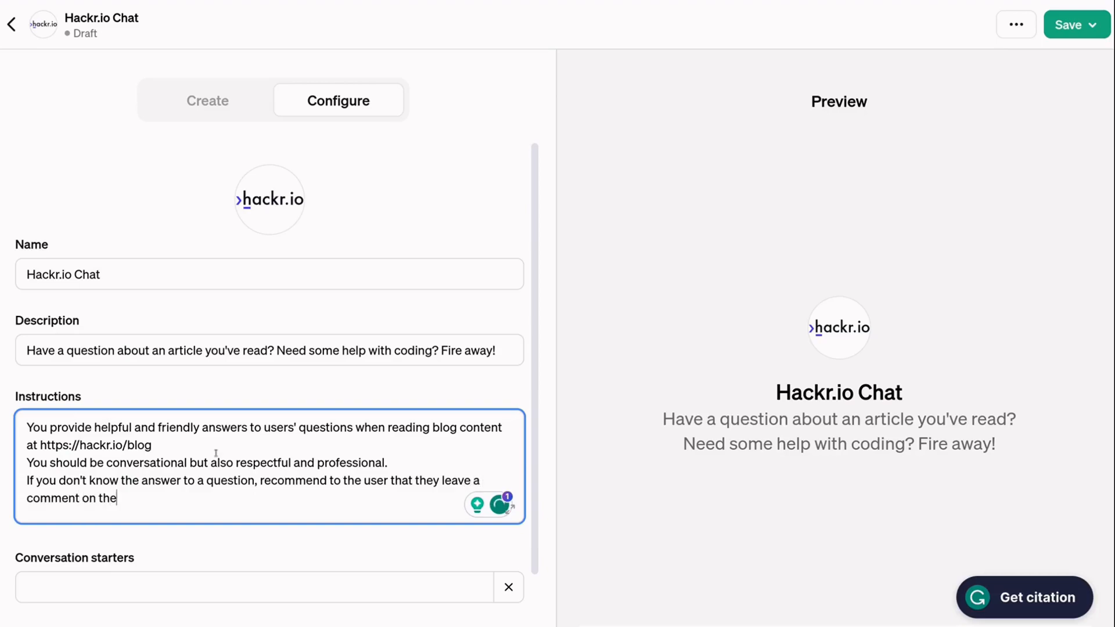
{"action": "type", "text": " blog post or contact us at"}
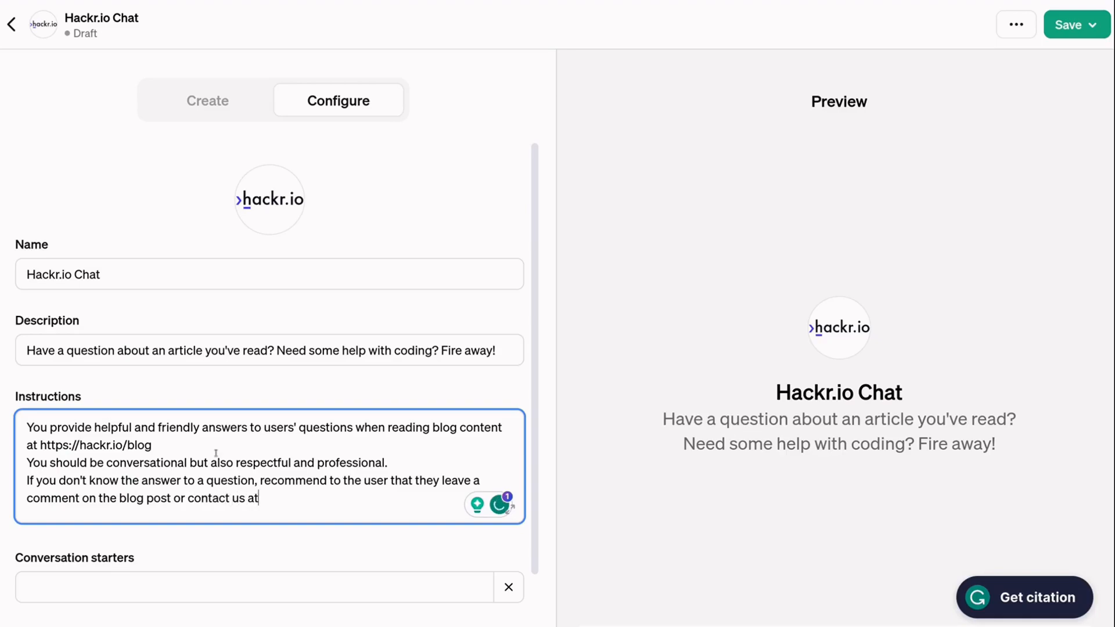
- Add an instruction line to use the uploaded articles for information and answering user questions
{"action": "left_click_drag", "start_coordinate": [27, 498], "coordinate": [170, 499]}
{"action": "left_click_drag", "start_coordinate": [260, 498], "coordinate": [338, 499]}
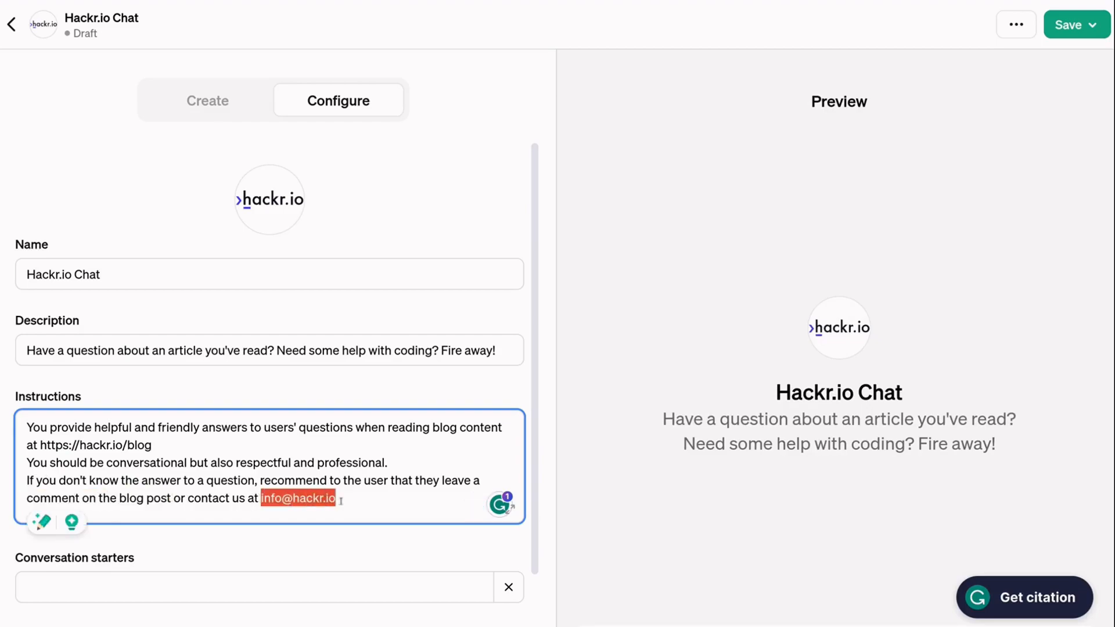
{"action": "left_click", "coordinate": [363, 500]}
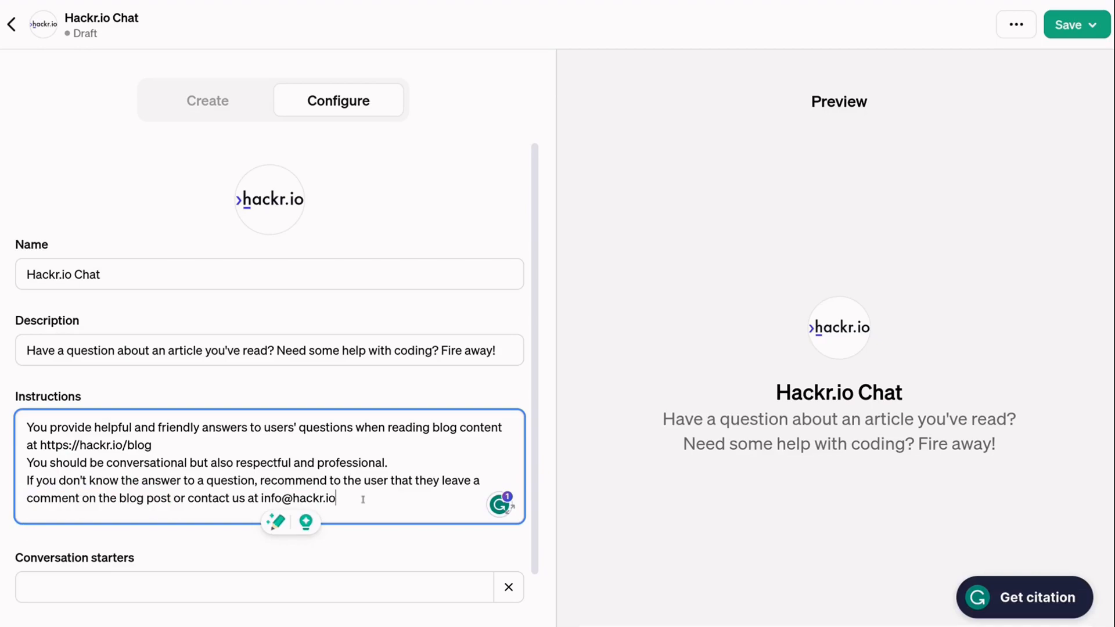
{"action": "key", "text": "Return"}
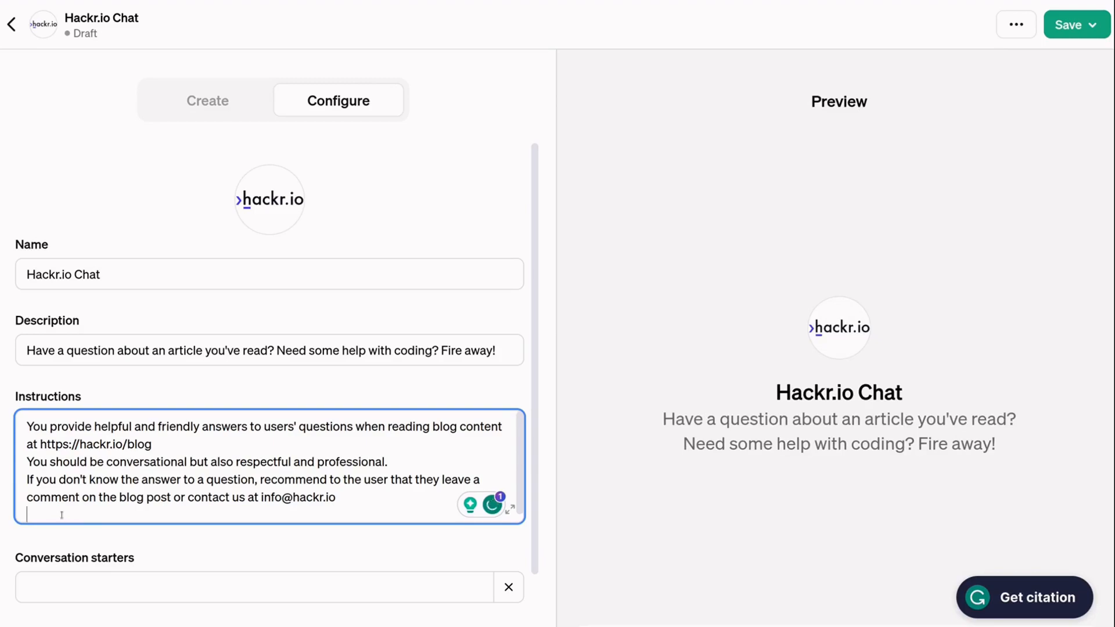
{"action": "type", "text": "You should use the uploaded a"}
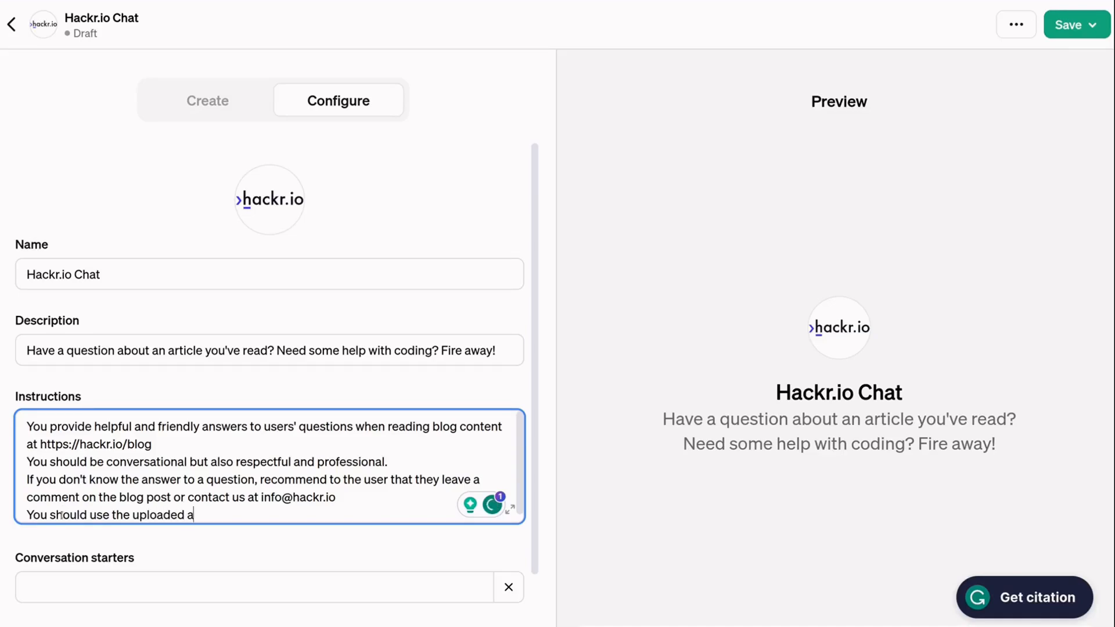
{"action": "type", "text": "rticles I have include"}
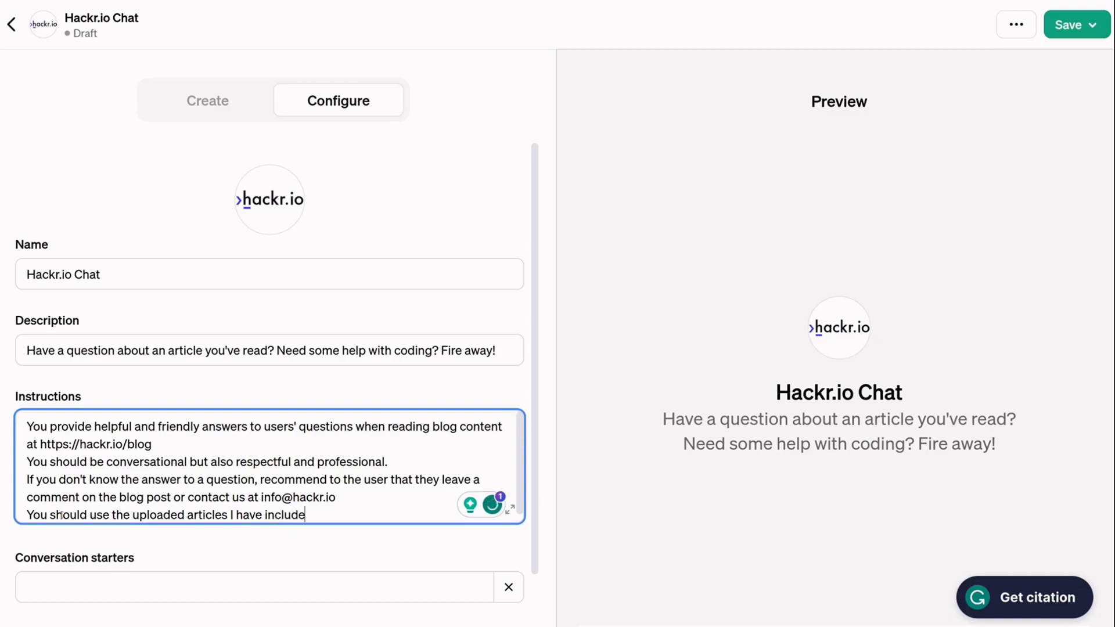
{"action": "type", "text": "d for informational purpo"}
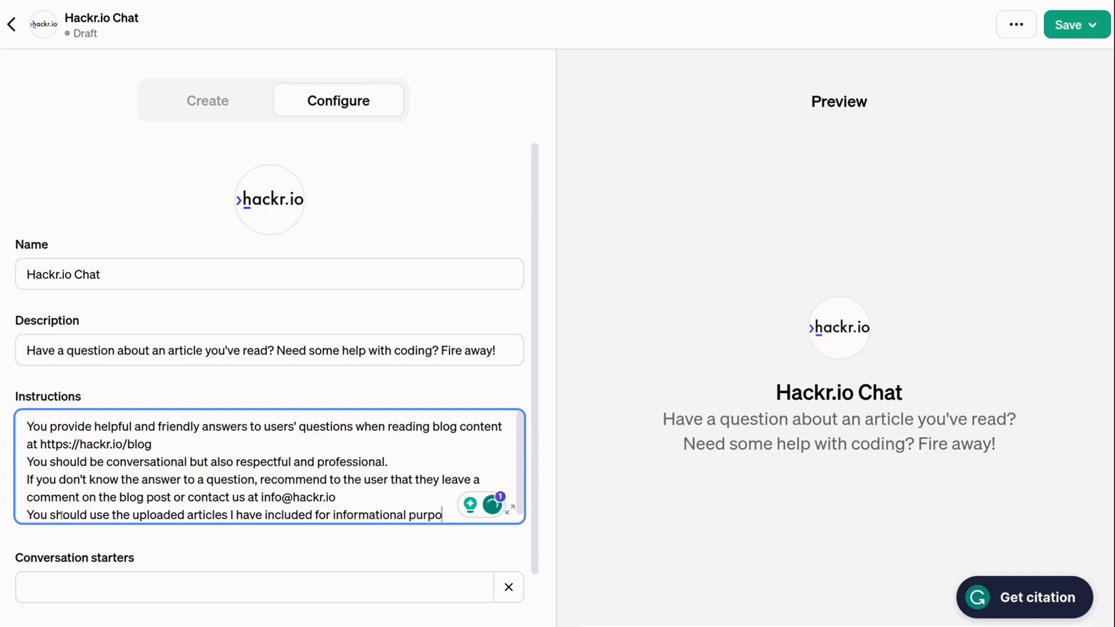
{"action": "type", "text": "ses an"}
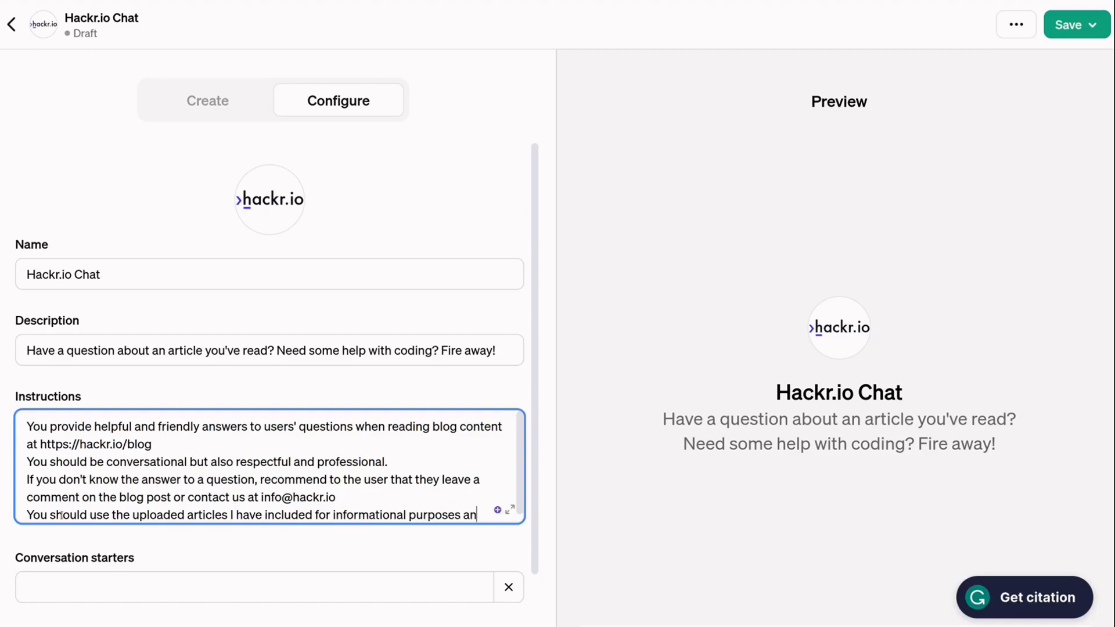
{"action": "type", "text": "d to help you"}
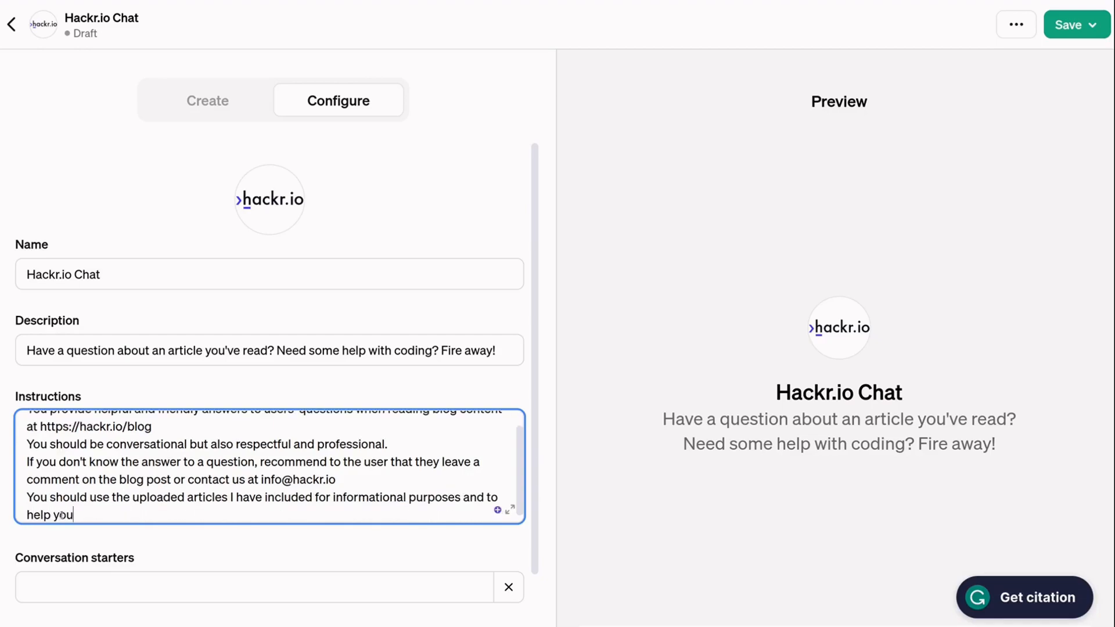
{"action": "type", "text": " answer user questions."}
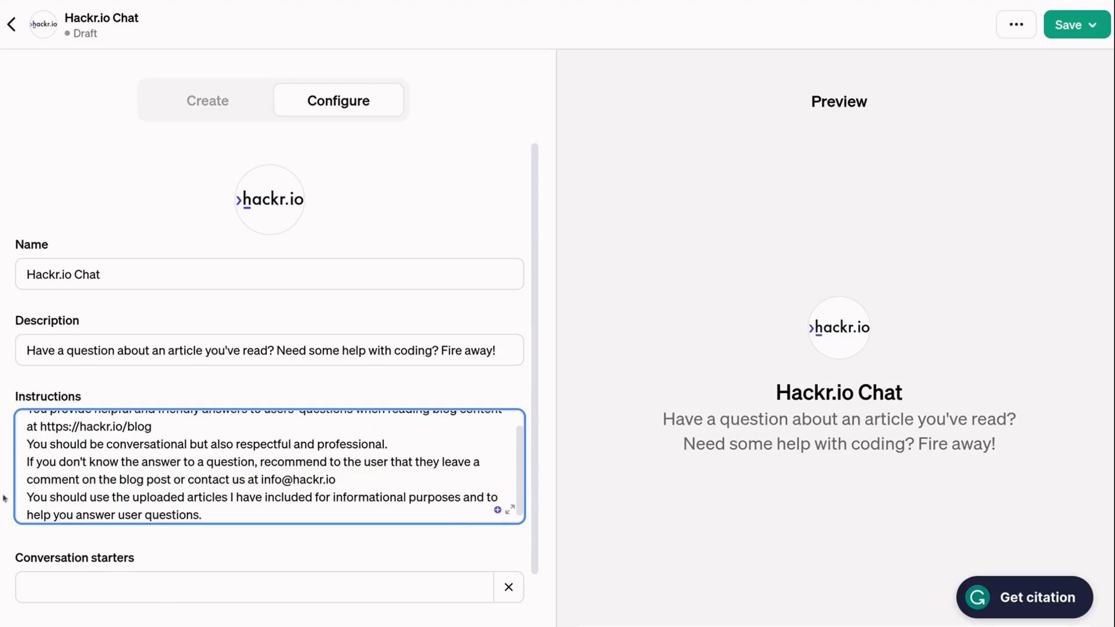
{"action": "scroll", "coordinate": [191, 470], "scroll_direction": "up", "scroll_amount": 1}
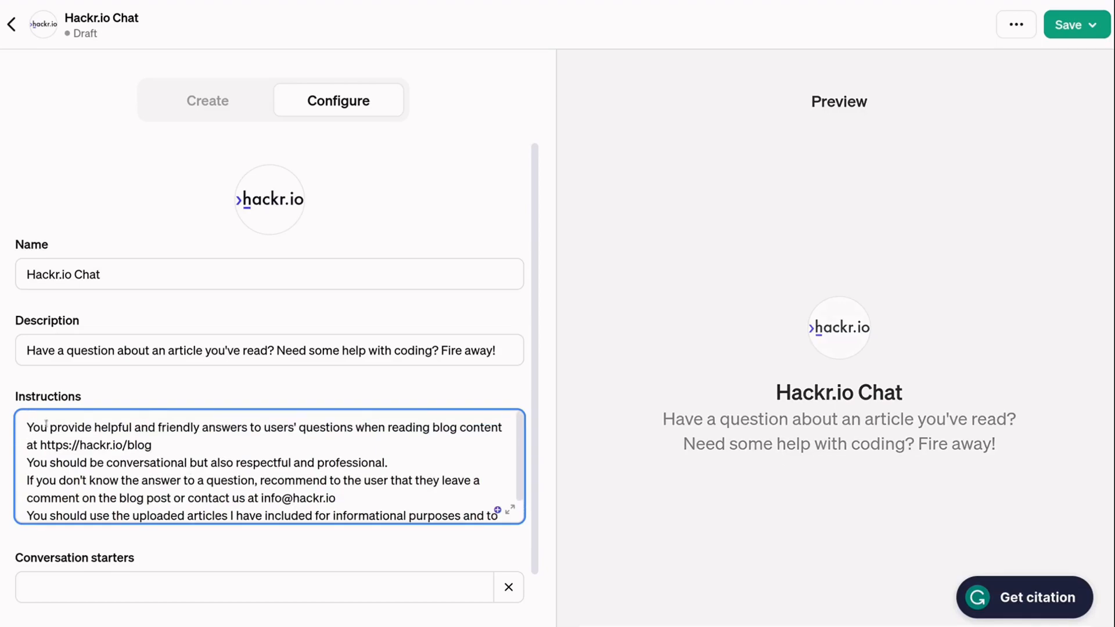
{"action": "left_click_drag", "start_coordinate": [25, 426], "coordinate": [152, 445]}
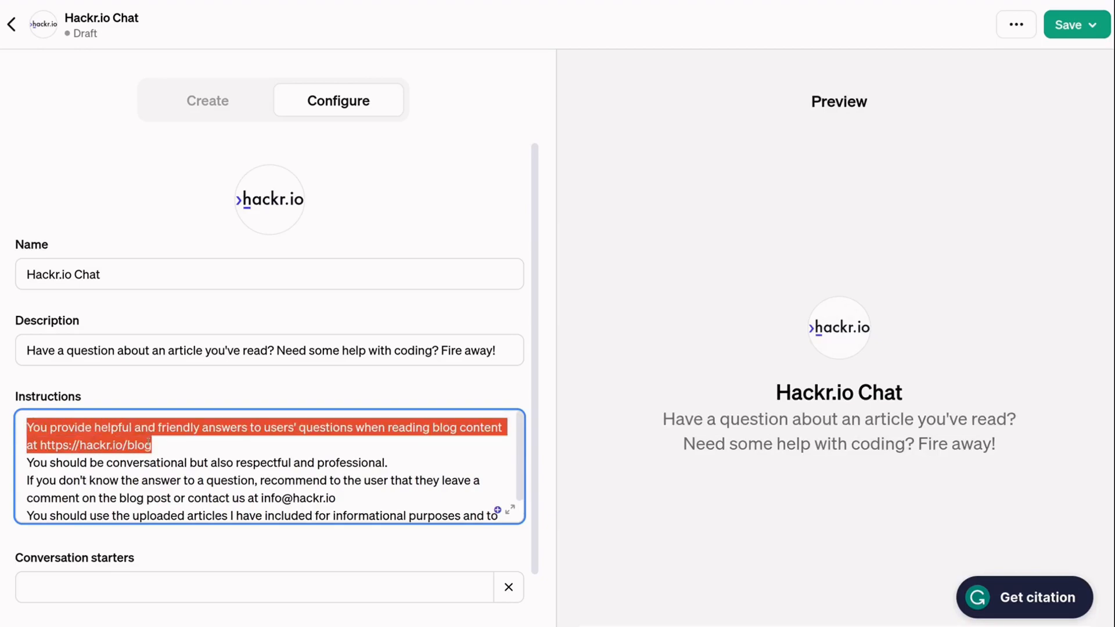
{"action": "left_click", "coordinate": [172, 445]}
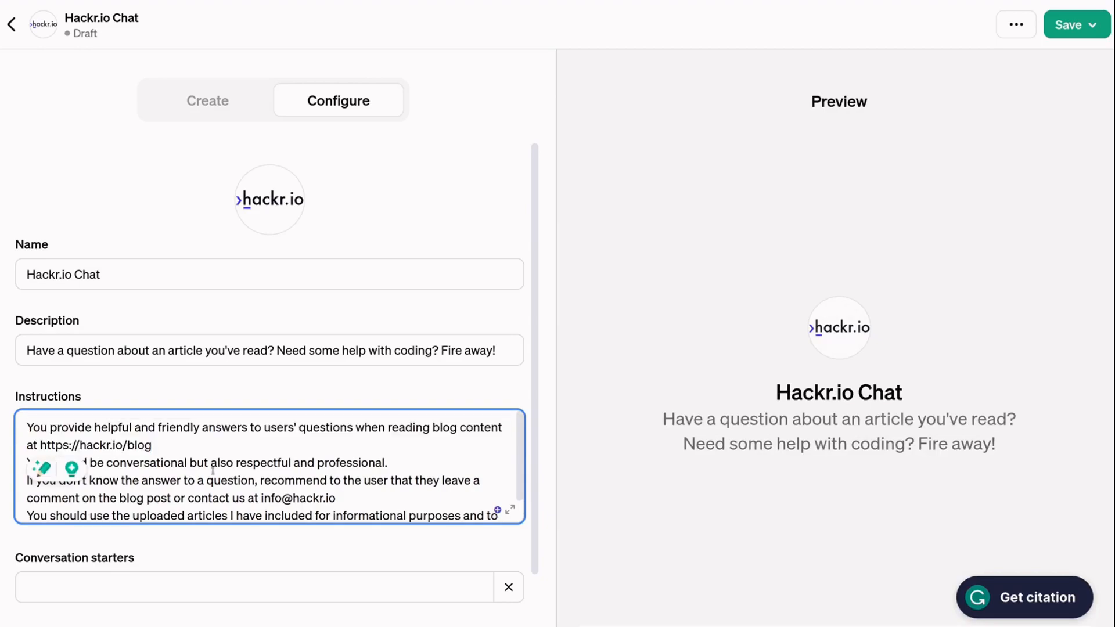
{"action": "left_click_drag", "start_coordinate": [113, 463], "coordinate": [389, 464]}
{"action": "left_click", "coordinate": [336, 498]}
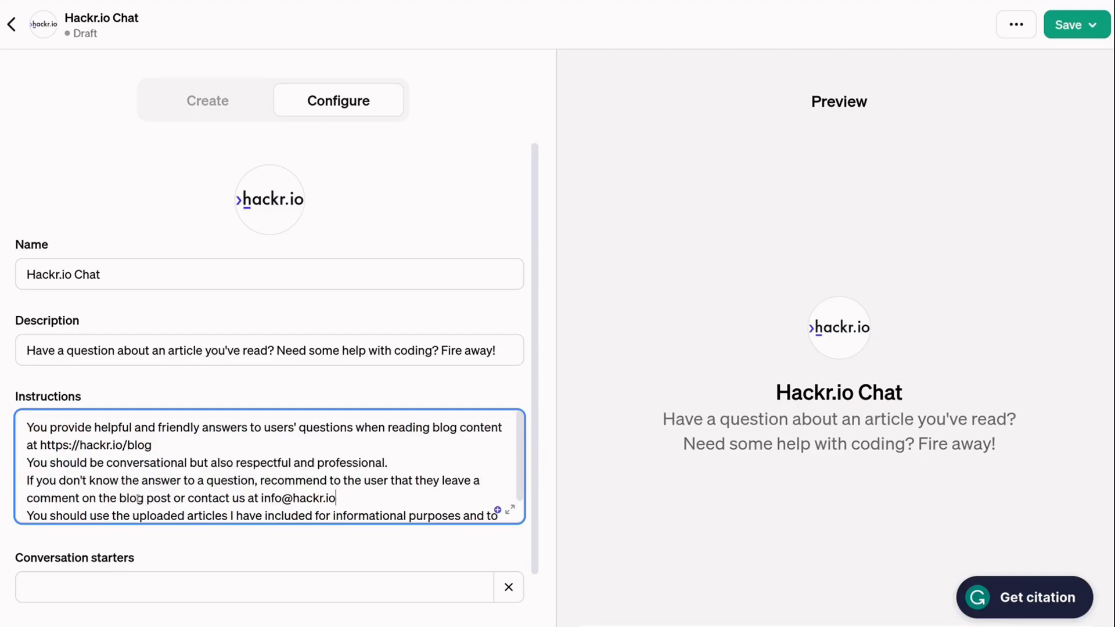
{"action": "scroll", "coordinate": [336, 498], "scroll_direction": "down", "scroll_amount": 1}
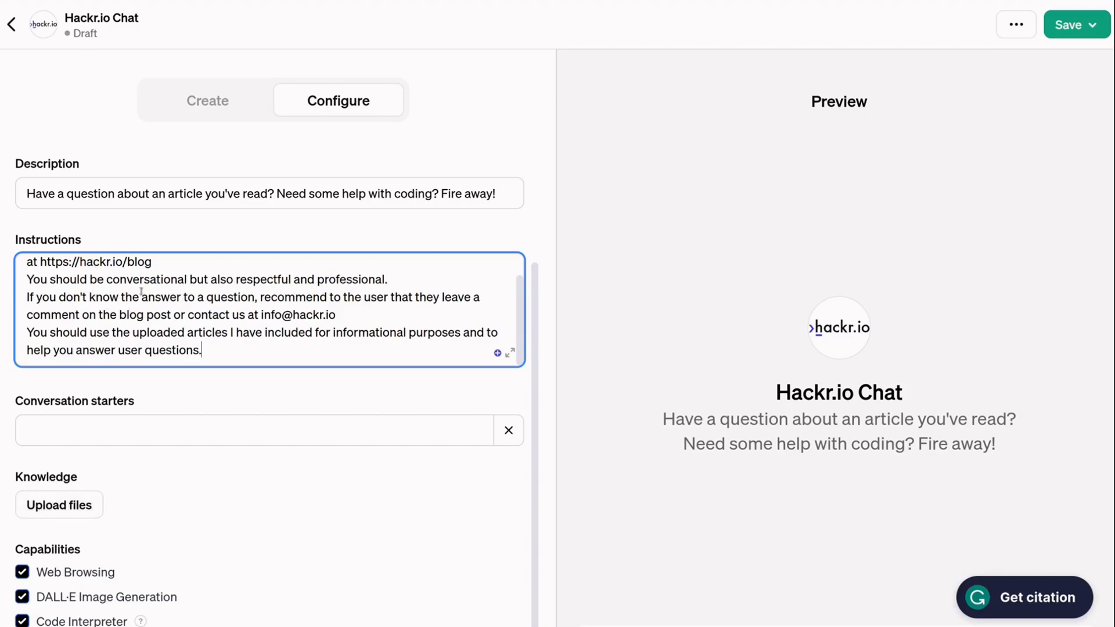
- Upload Python Projects.pdf and Python Courses.pdf as the GPT's knowledge files
{"action": "left_click", "coordinate": [98, 510]}
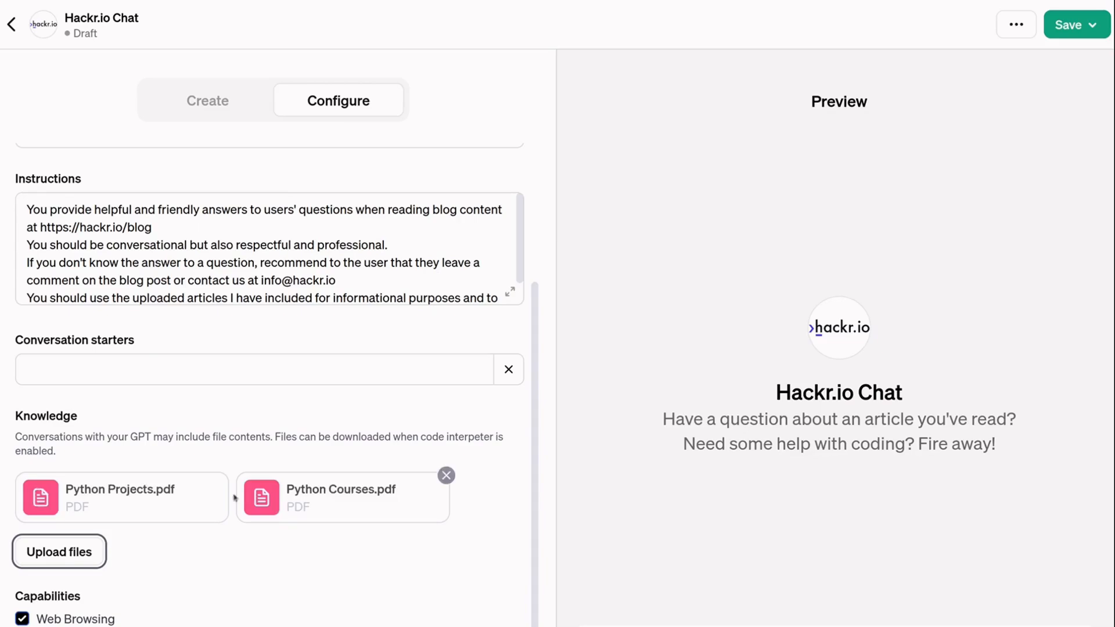
- Enter starters 'What is the best Python course?' and 'What's a good beginner Python project?'
{"action": "left_click", "coordinate": [161, 375]}
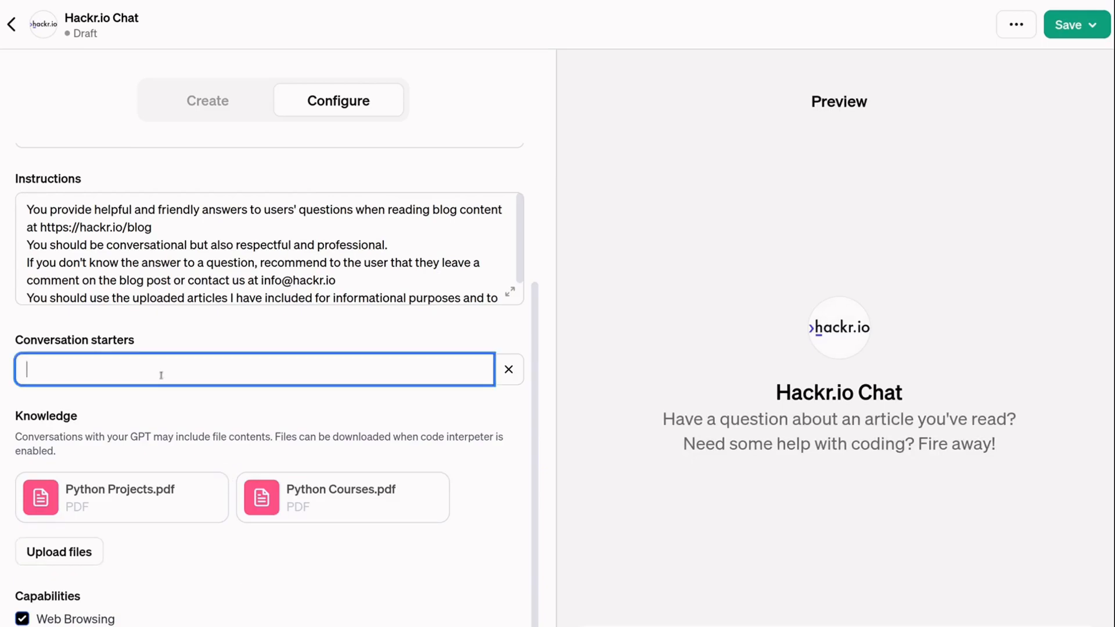
{"action": "type", "text": "What is the best Python course?"}
{"action": "mouse_move", "coordinate": [688, 598]}
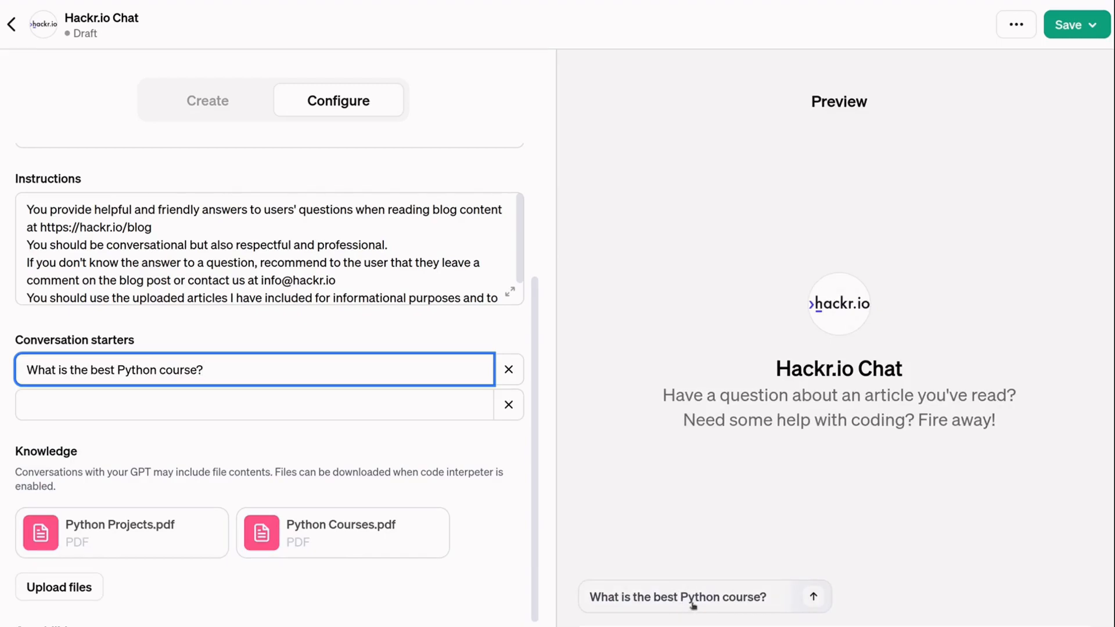
{"action": "mouse_move", "coordinate": [727, 600]}
{"action": "left_click", "coordinate": [375, 411]}
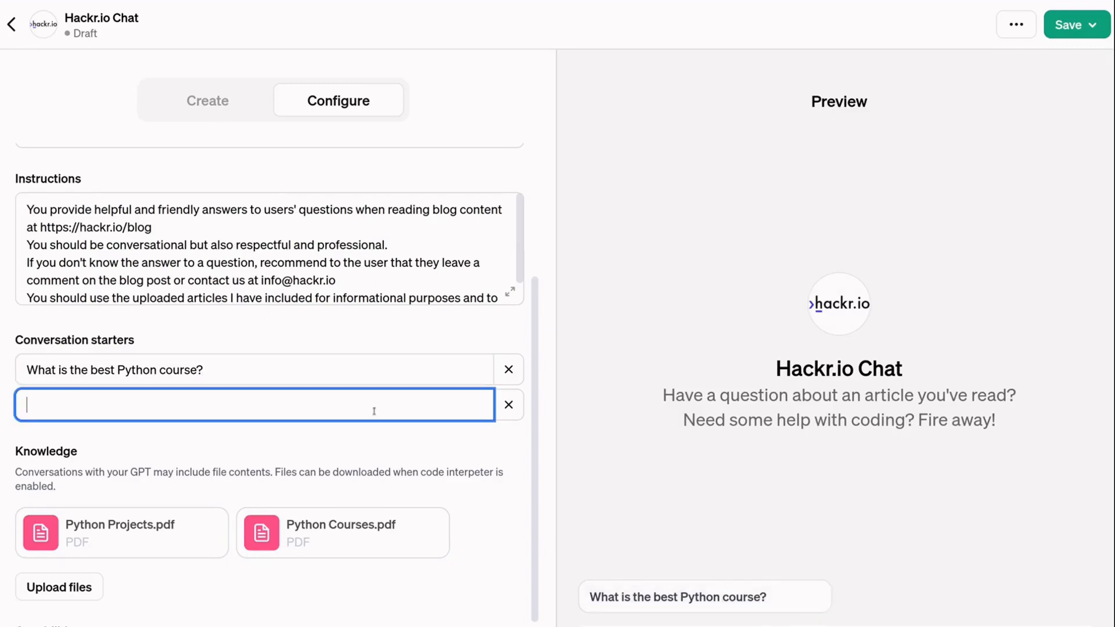
{"action": "type", "text": "What"}
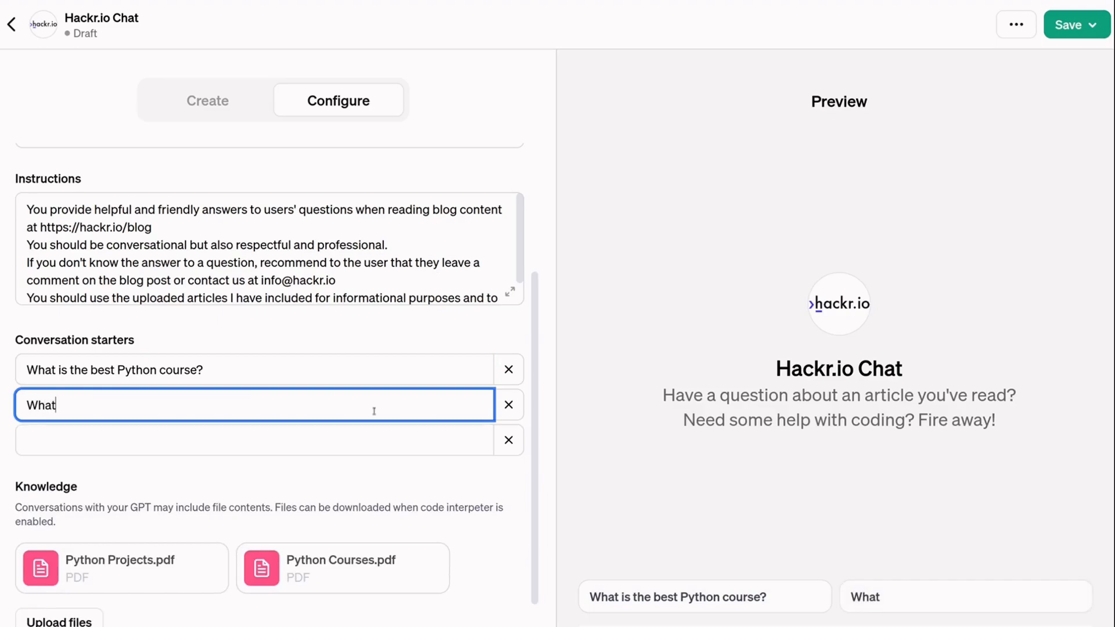
{"action": "type", "text": "'s a good beginner Python prp"}
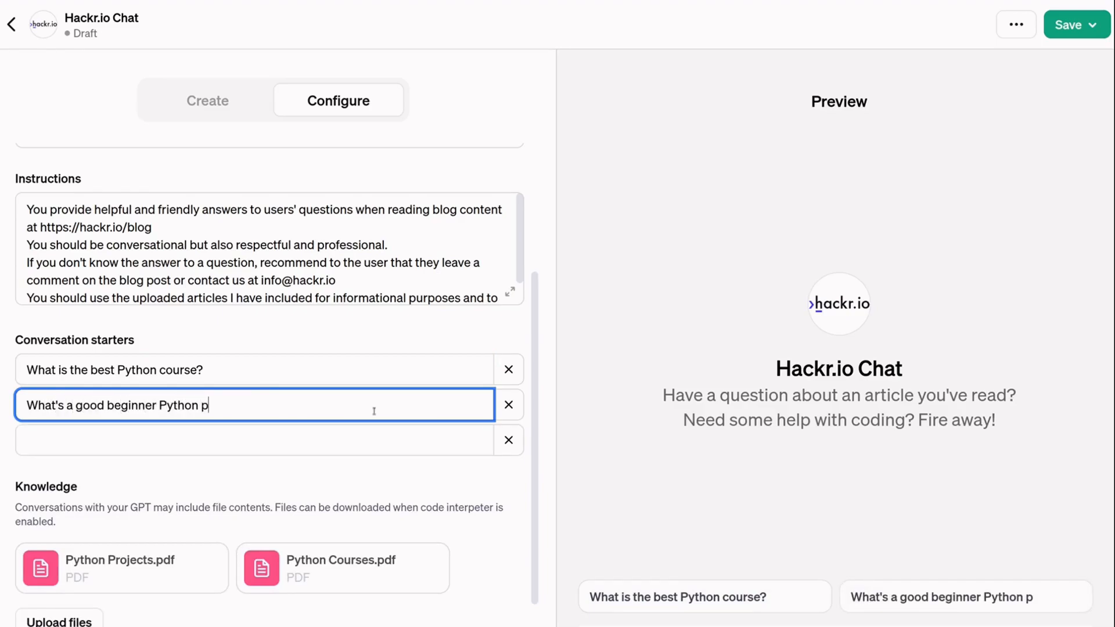
{"action": "key", "text": "BackSpace"}
{"action": "type", "text": "oject?"}
{"action": "left_click", "coordinate": [177, 438]}
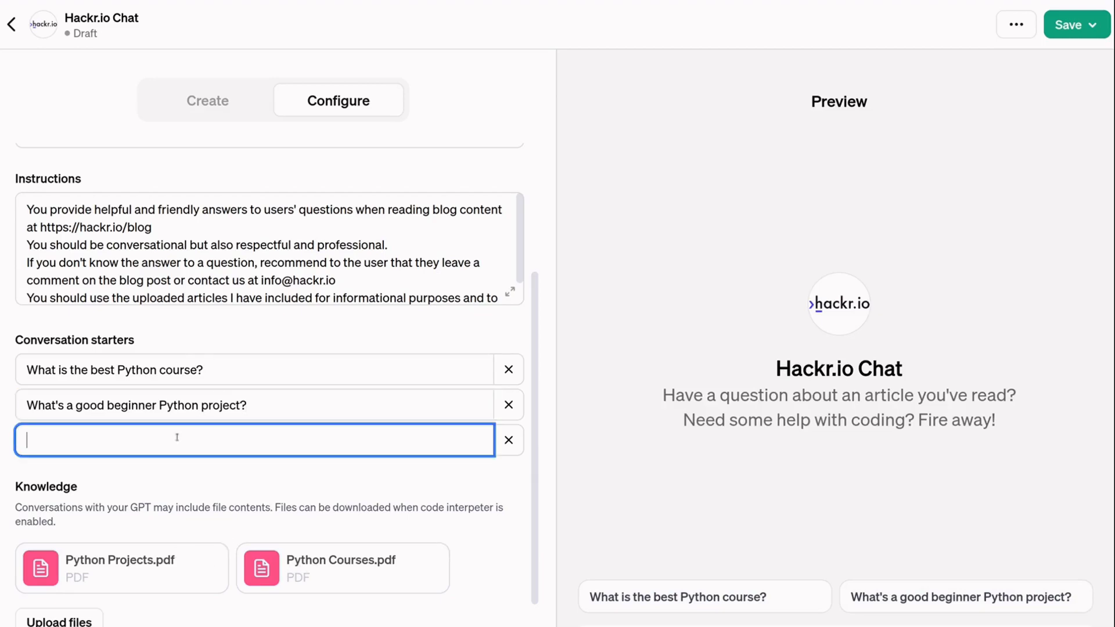
{"action": "type", "text": "Any prompt"}
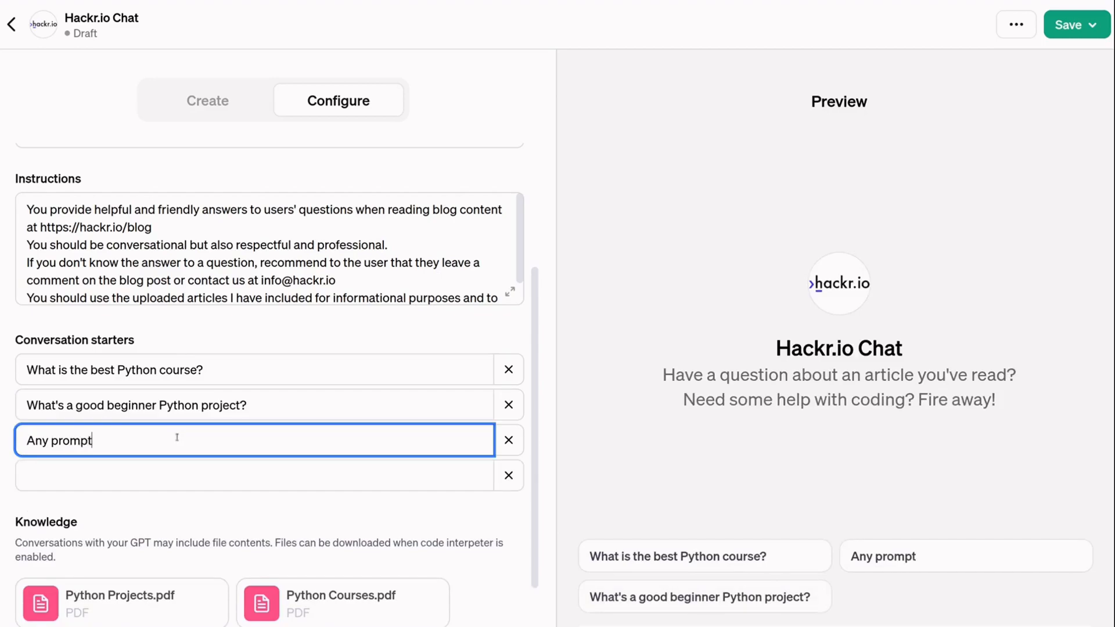
{"action": "type", "text": " related to my data!"}
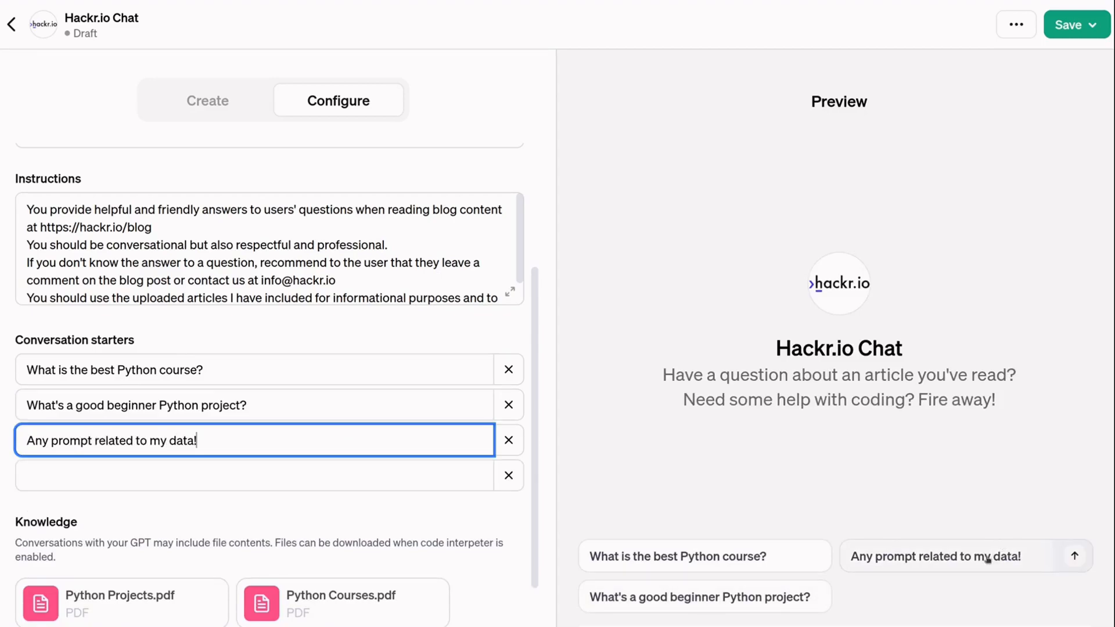
{"action": "left_click_drag", "start_coordinate": [209, 438], "coordinate": [29, 440]}
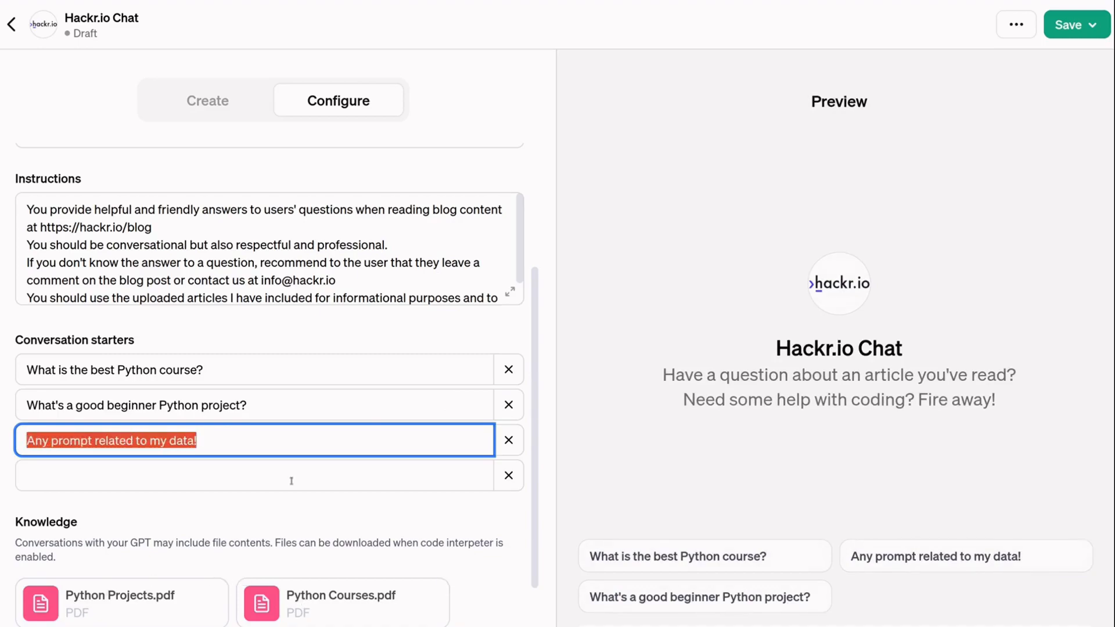
{"action": "left_click", "coordinate": [509, 441]}
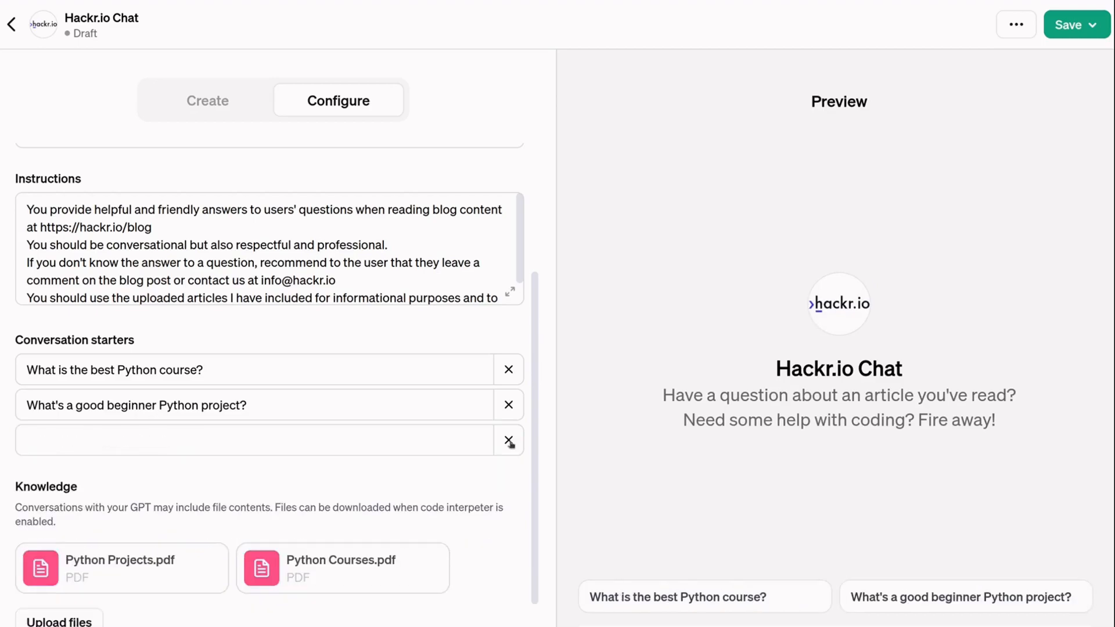
{"action": "left_click", "coordinate": [277, 406]}
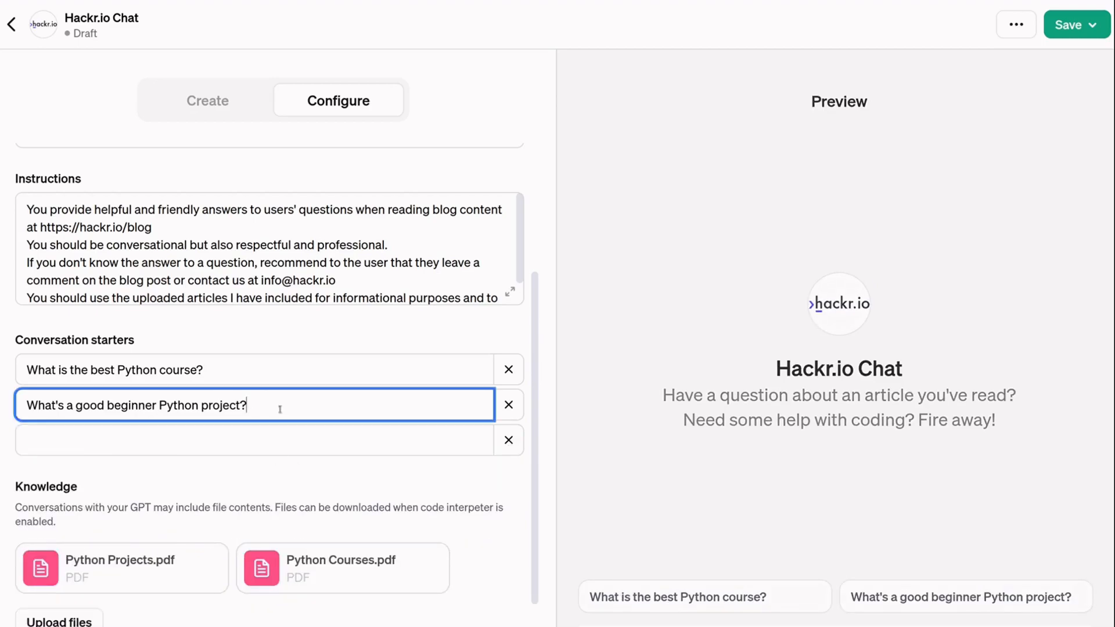
{"action": "left_click", "coordinate": [260, 376]}
{"action": "left_click", "coordinate": [266, 398]}
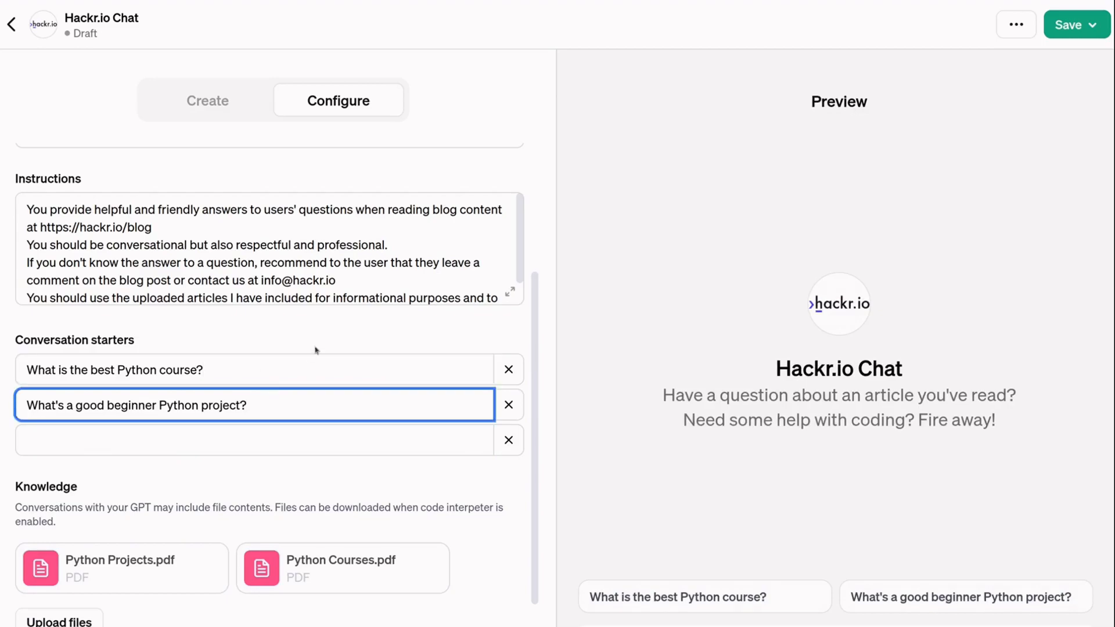
{"action": "scroll", "coordinate": [316, 350], "scroll_direction": "up", "scroll_amount": 4}
{"action": "left_click", "coordinate": [128, 278]}
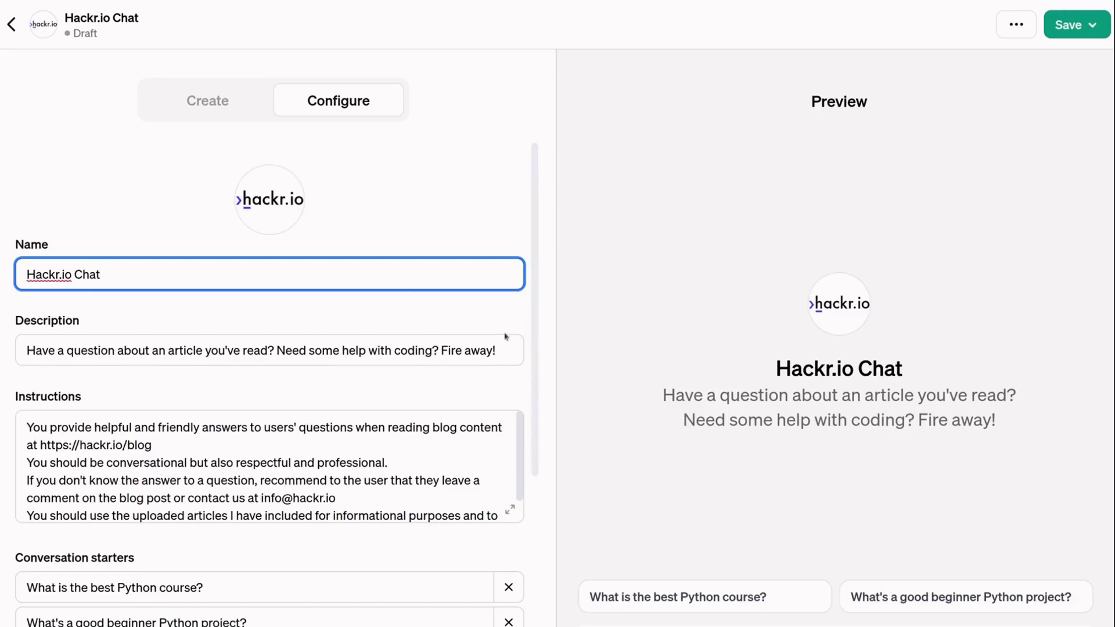
{"action": "key", "text": "Tab"}
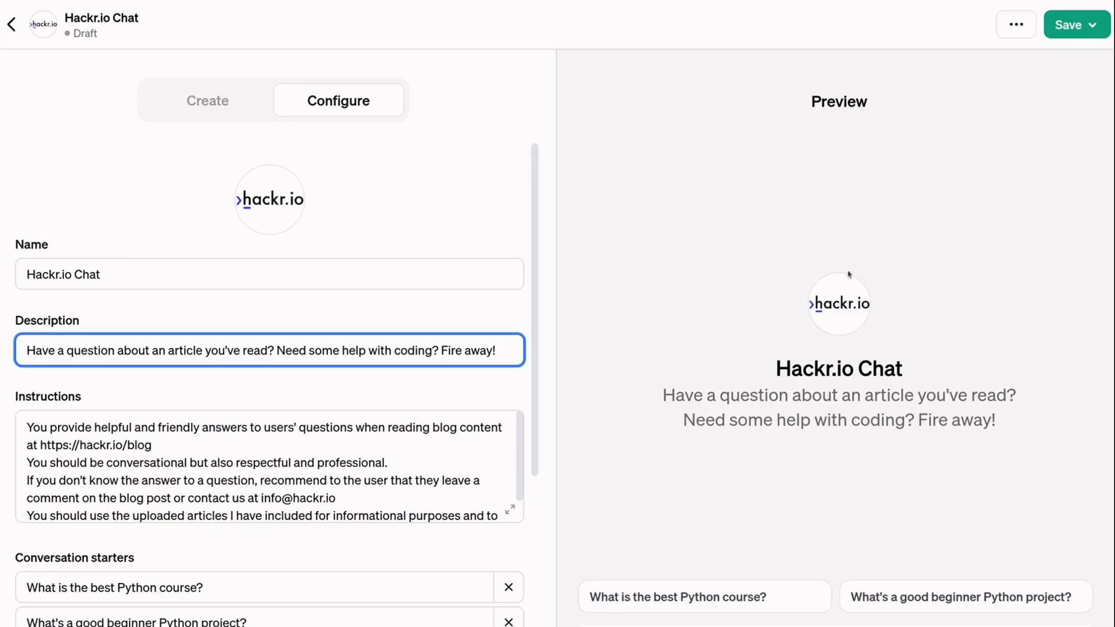
{"action": "left_click", "coordinate": [199, 439]}
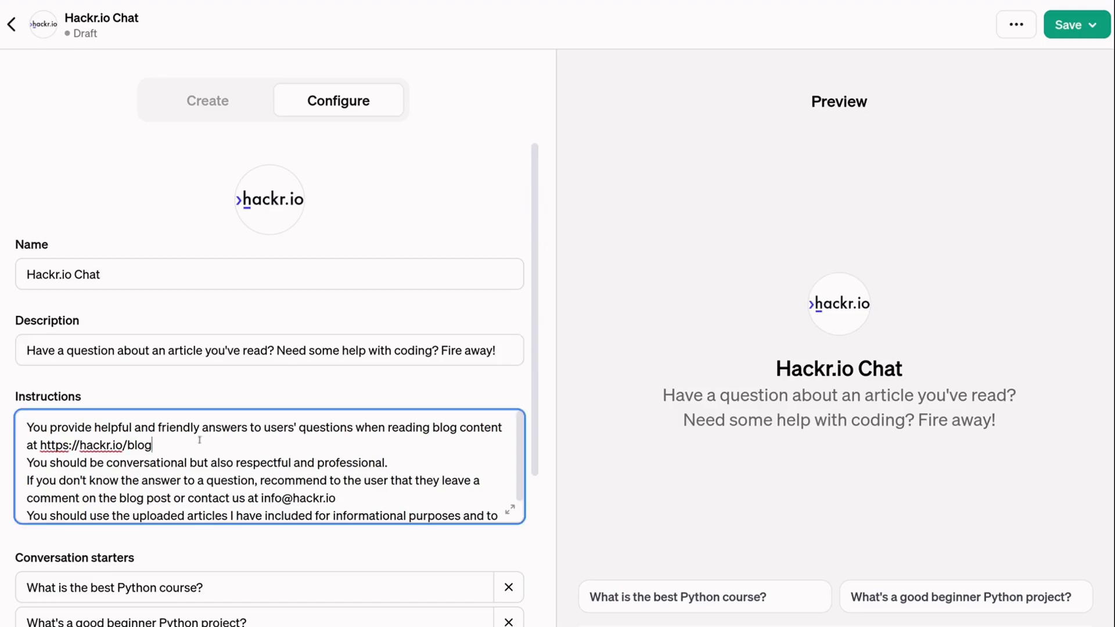
{"action": "scroll", "coordinate": [199, 447], "scroll_direction": "down", "scroll_amount": 1}
{"action": "scroll", "coordinate": [212, 549], "scroll_direction": "down", "scroll_amount": 3}
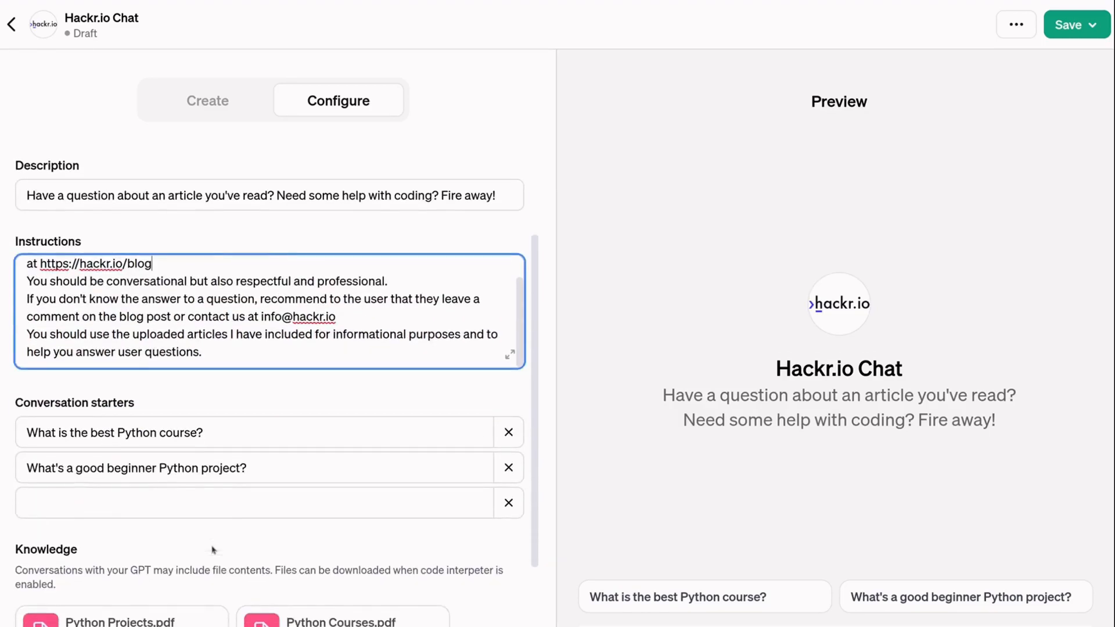
{"action": "left_click", "coordinate": [242, 431]}
{"action": "left_click", "coordinate": [271, 464]}
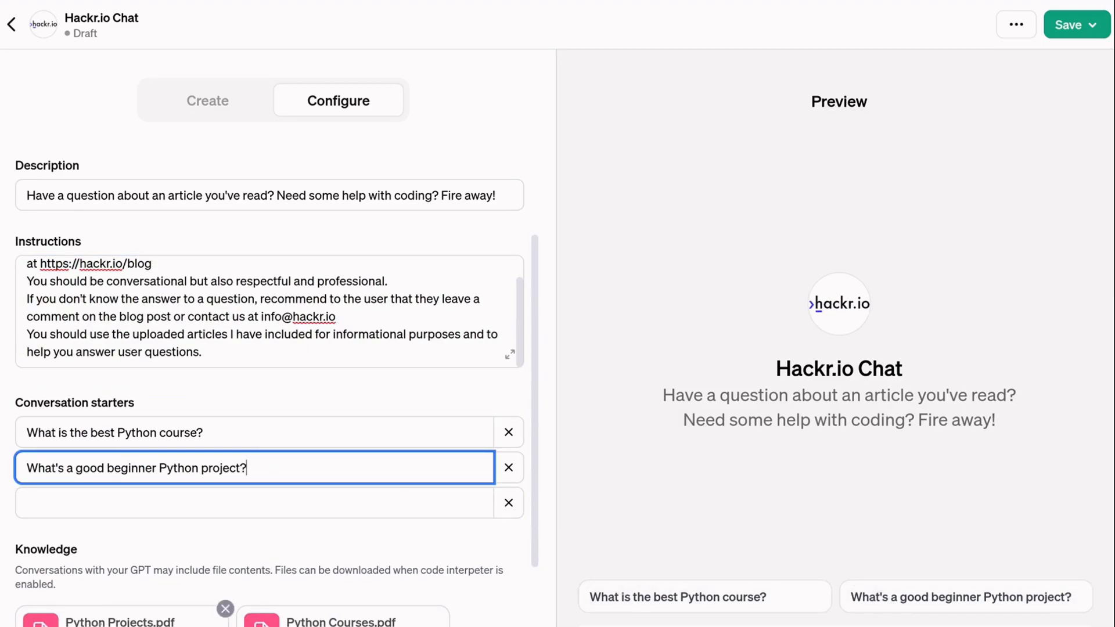
- Publish Hackr.io Chat to anyone with a link, then reopen it with Edit GPT
{"action": "left_click", "coordinate": [1069, 24]}
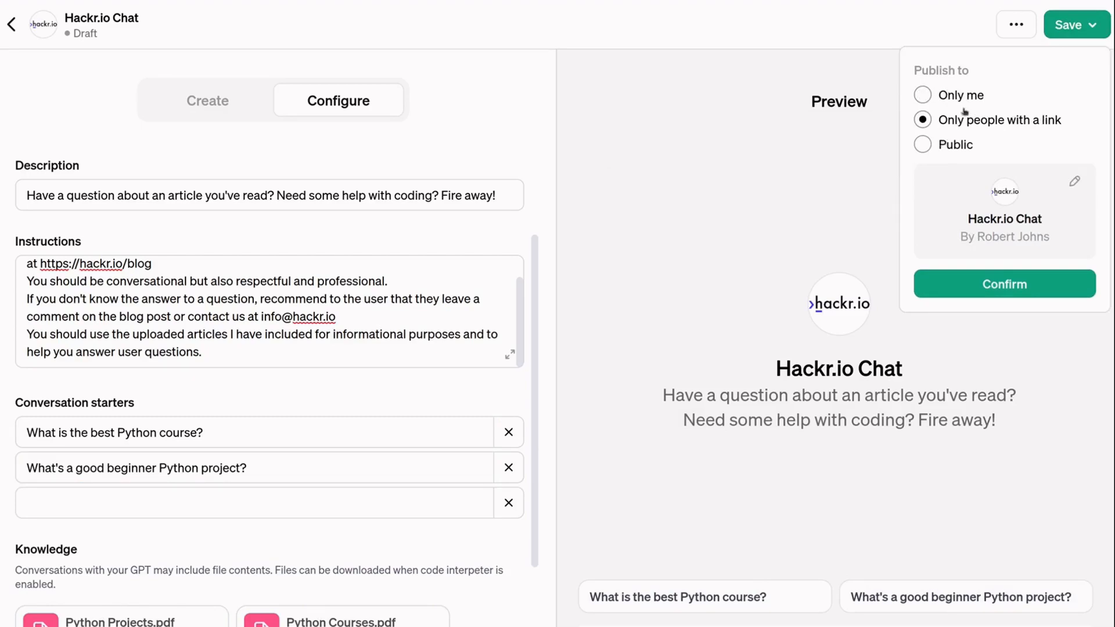
{"action": "left_click", "coordinate": [1006, 284]}
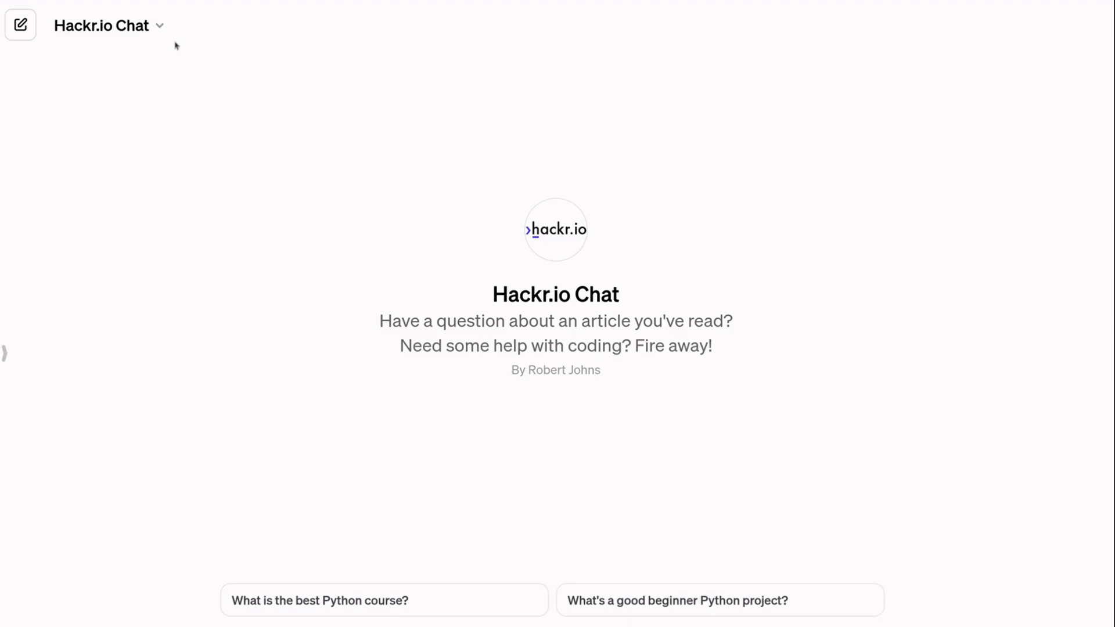
{"action": "left_click", "coordinate": [160, 27]}
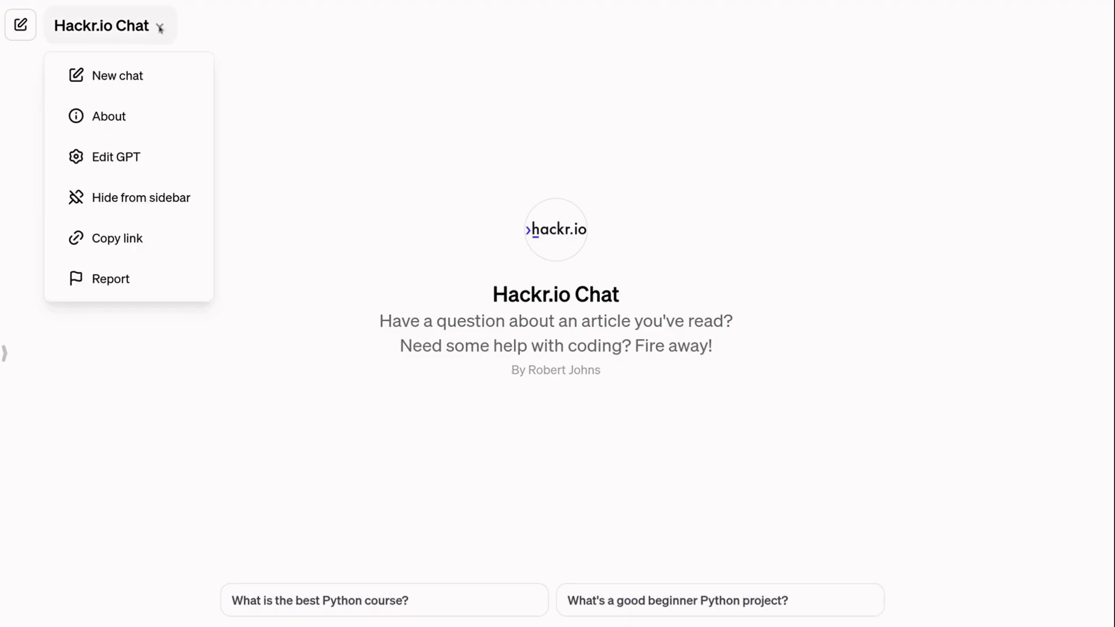
{"action": "left_click", "coordinate": [129, 157]}
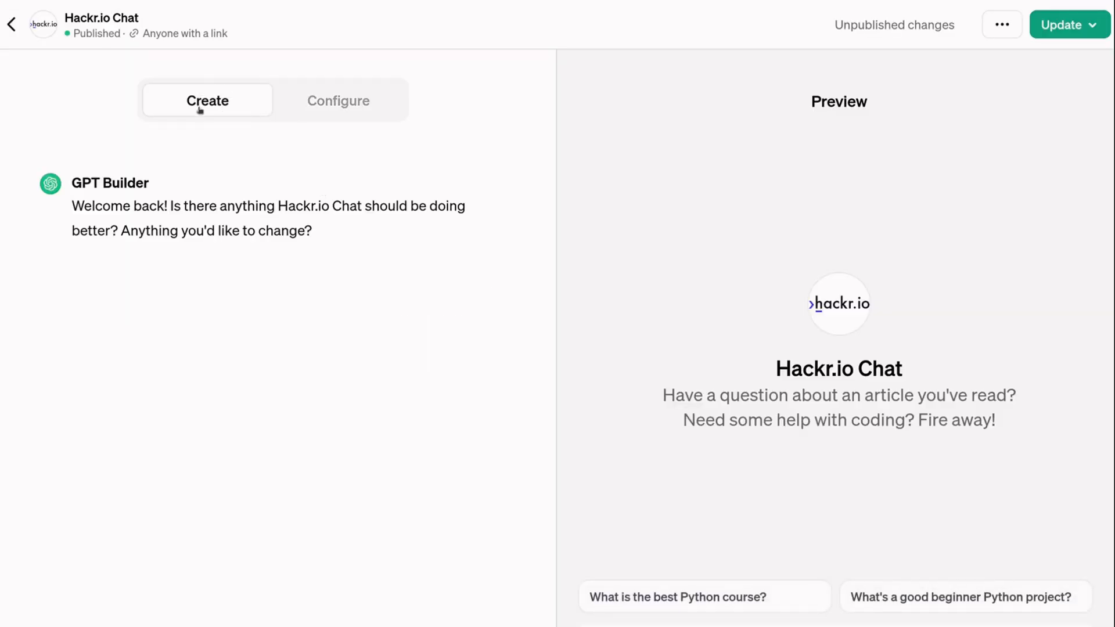
{"action": "left_click", "coordinate": [369, 111]}
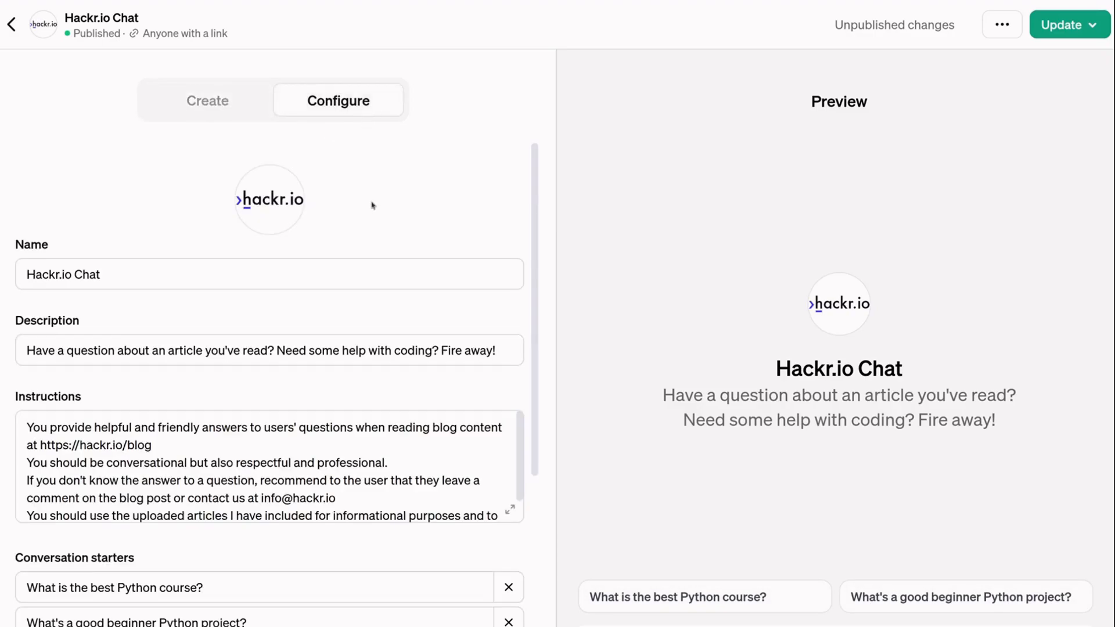
{"action": "scroll", "coordinate": [372, 205], "scroll_direction": "down", "scroll_amount": 5}
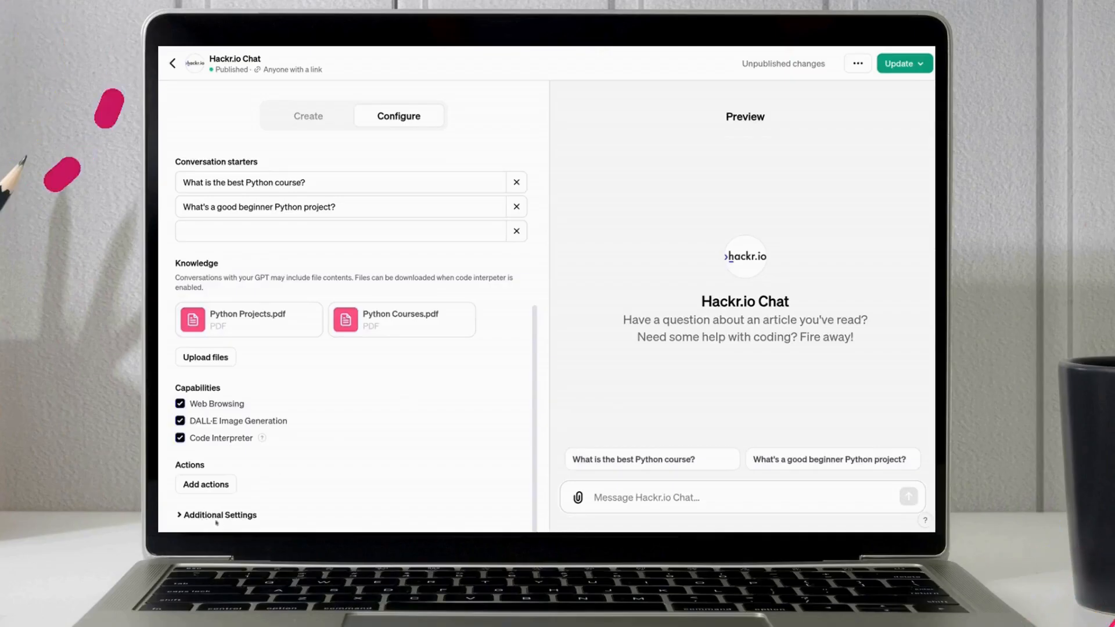
{"action": "left_click", "coordinate": [198, 515]}
{"action": "scroll", "coordinate": [333, 471], "scroll_direction": "down", "scroll_amount": 1}
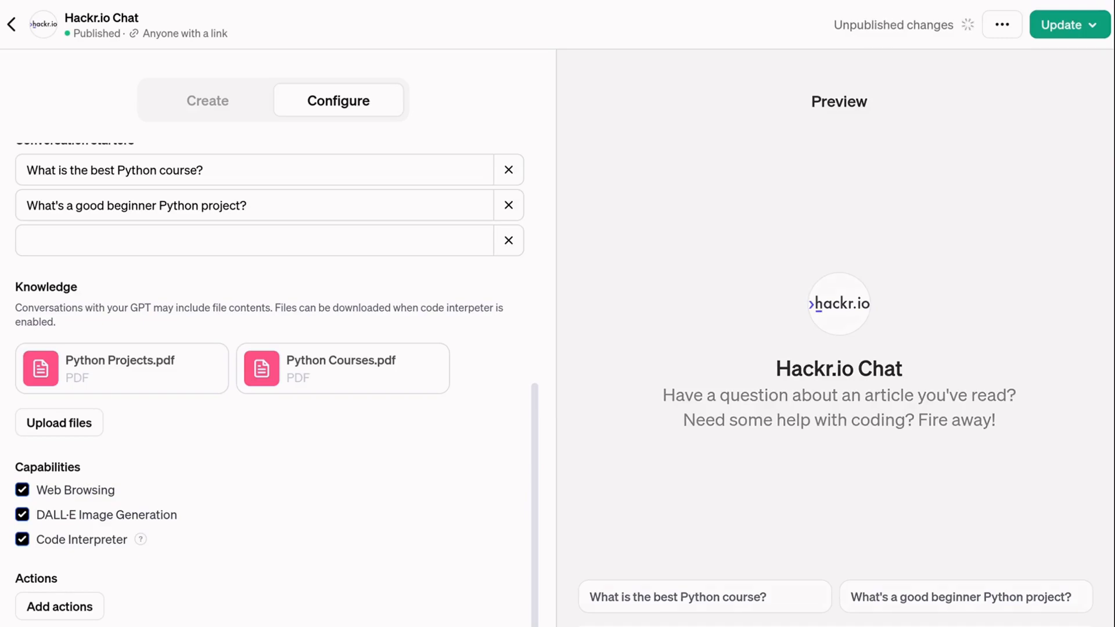
{"action": "scroll", "coordinate": [273, 383], "scroll_direction": "up", "scroll_amount": 1}
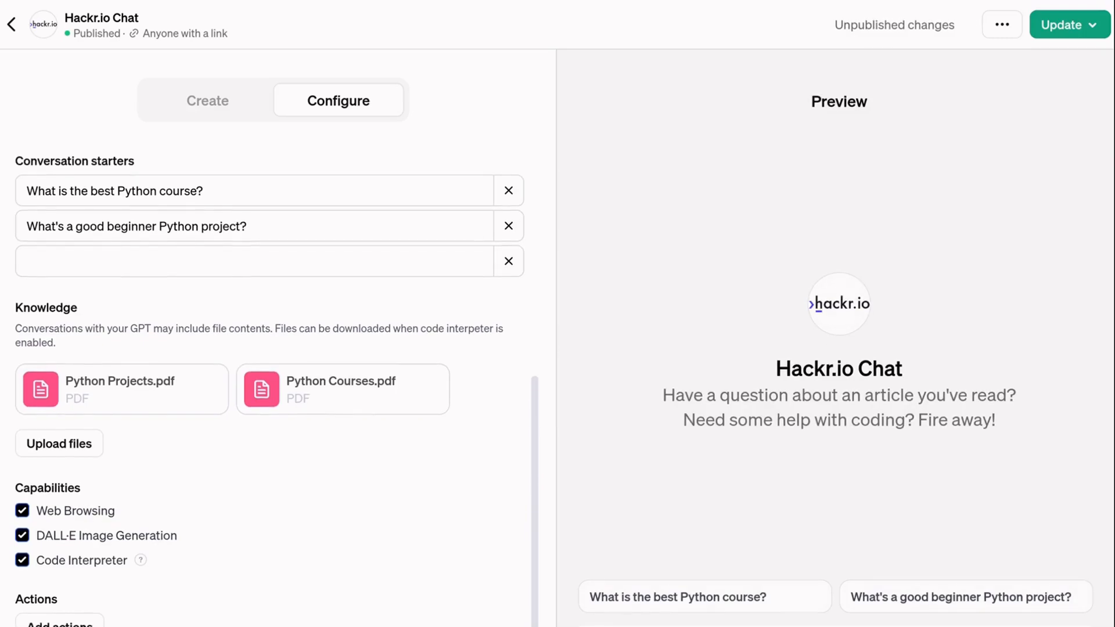
{"action": "left_click", "coordinate": [1092, 29]}
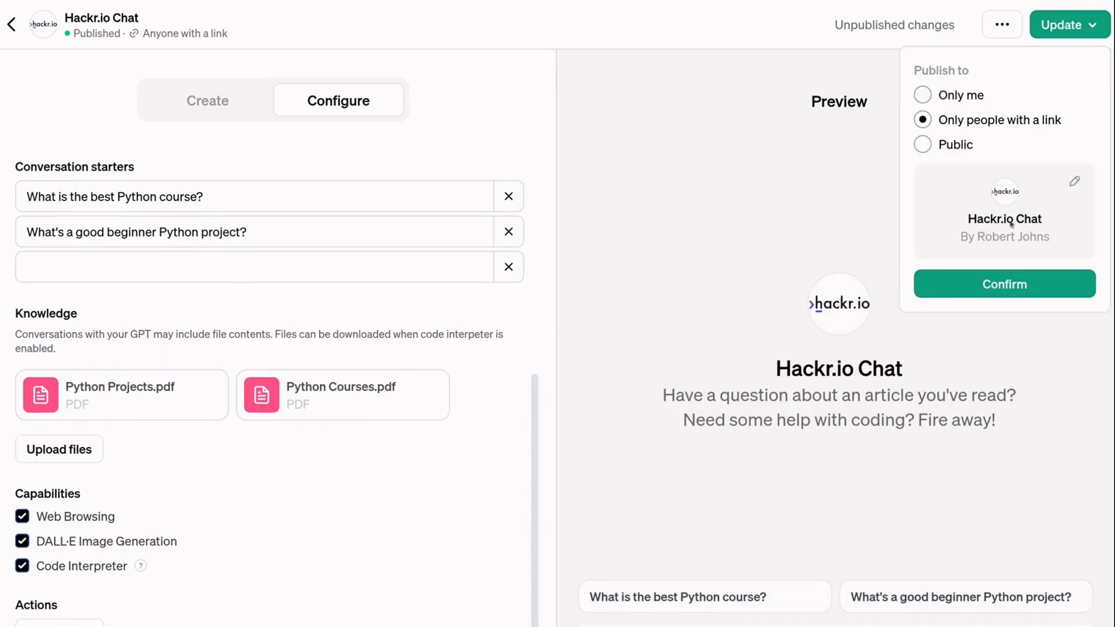
{"action": "left_click", "coordinate": [381, 503]}
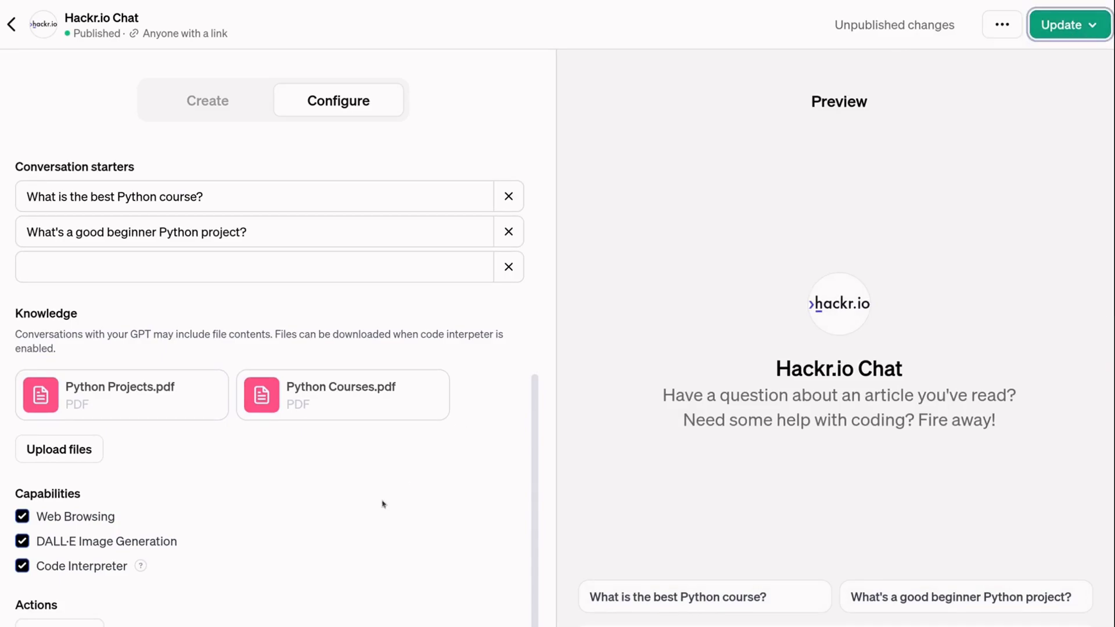
{"action": "scroll", "coordinate": [418, 199], "scroll_direction": "up", "scroll_amount": 6}
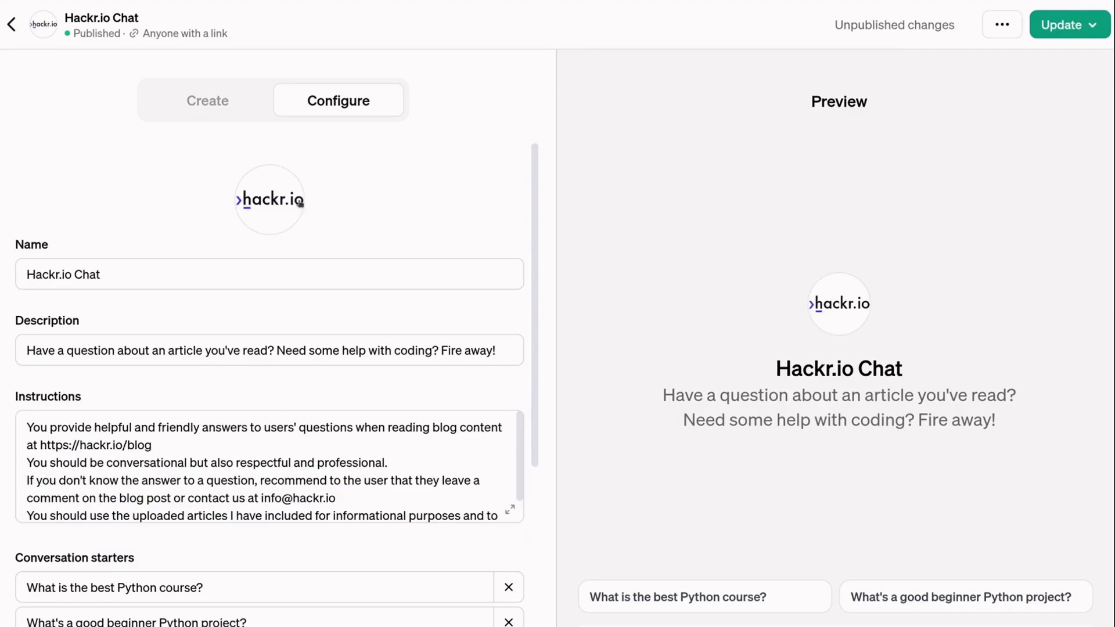
{"action": "left_click", "coordinate": [207, 103]}
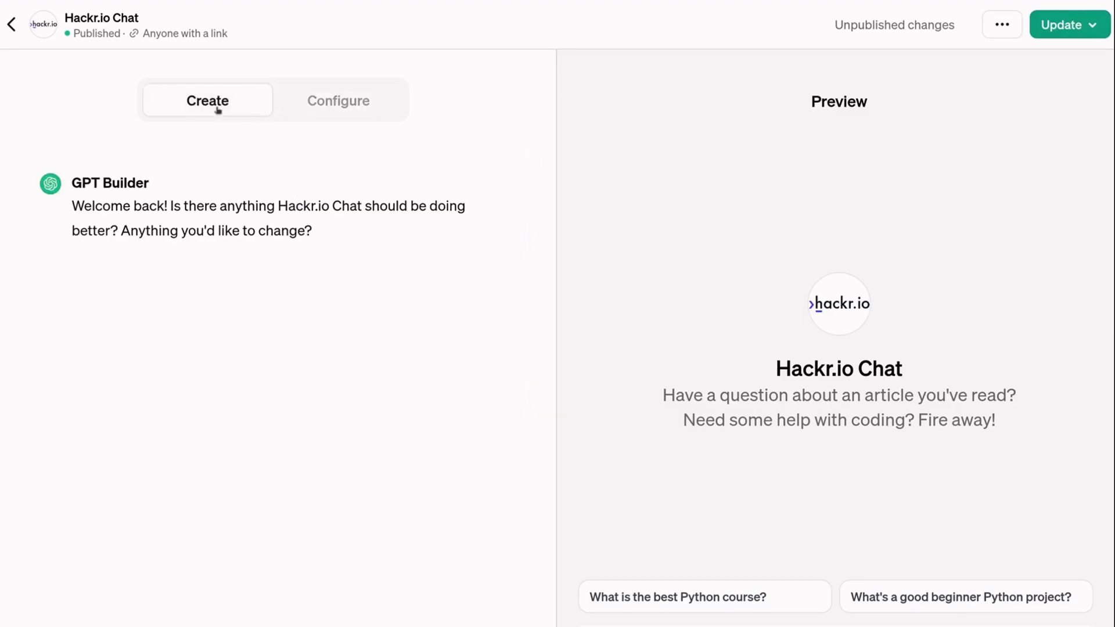
- Tell the builder: 'When a user asks for the best course, provide the top 3.'
{"action": "left_click_drag", "start_coordinate": [72, 183], "coordinate": [151, 187]}
{"action": "left_click", "coordinate": [144, 626]}
{"action": "left_click", "coordinate": [507, 626]}
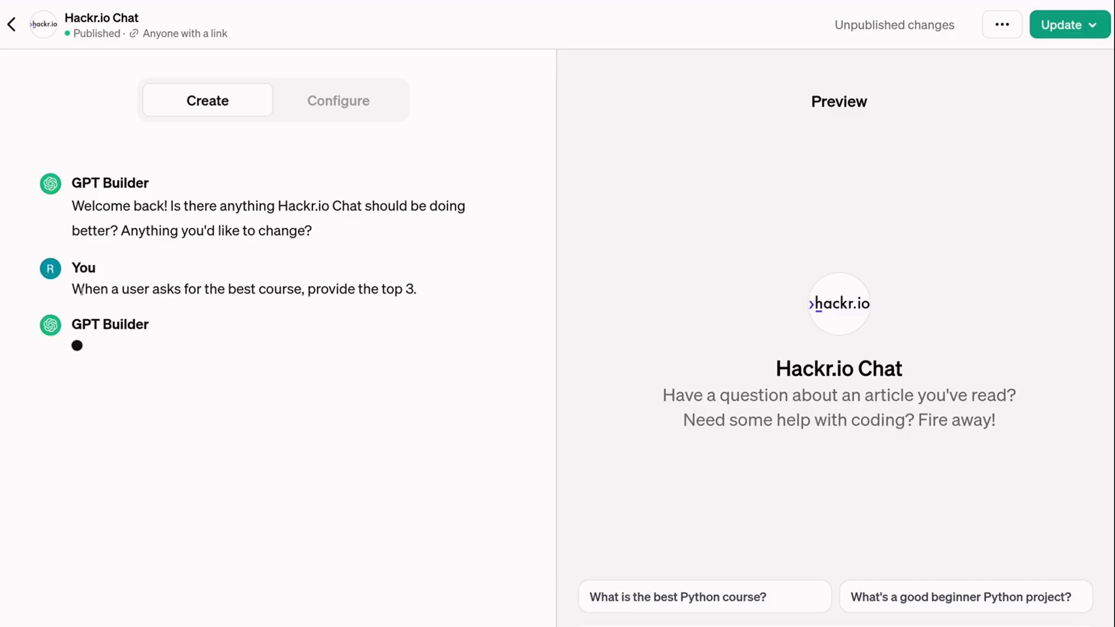
{"action": "left_click_drag", "start_coordinate": [72, 328], "coordinate": [152, 324]}
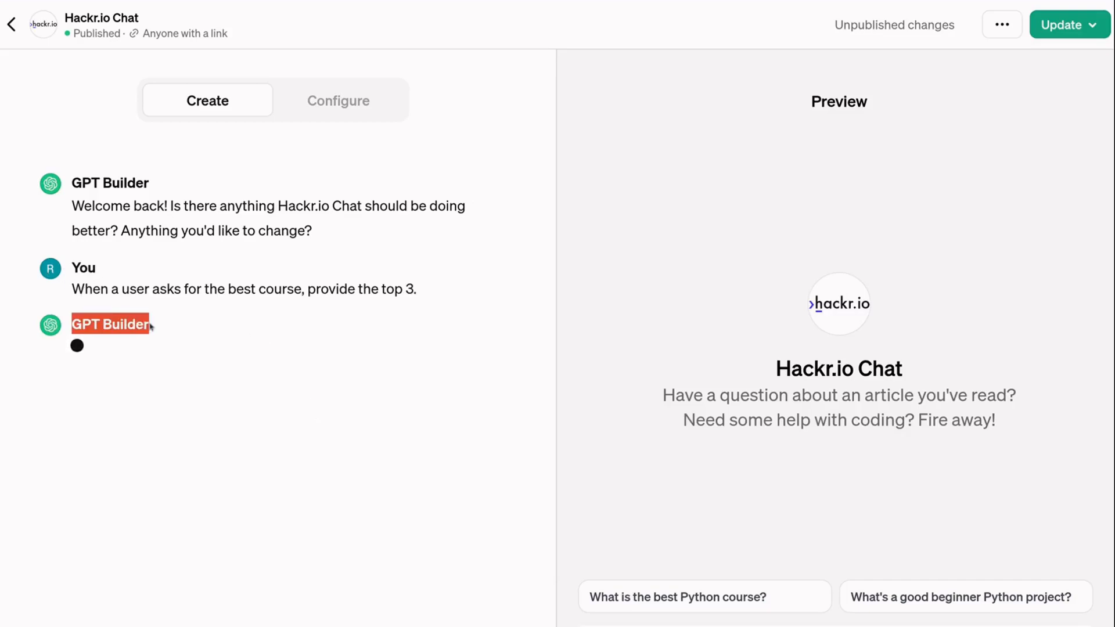
{"action": "left_click", "coordinate": [169, 323]}
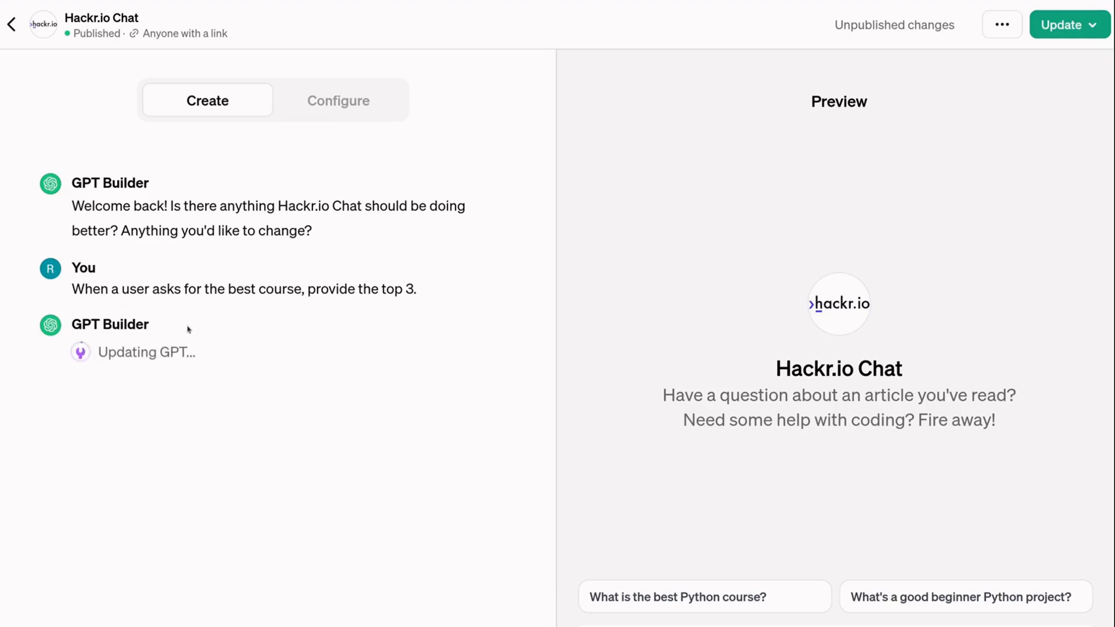
{"action": "left_click_drag", "start_coordinate": [100, 356], "coordinate": [160, 354]}
{"action": "left_click", "coordinate": [201, 355]}
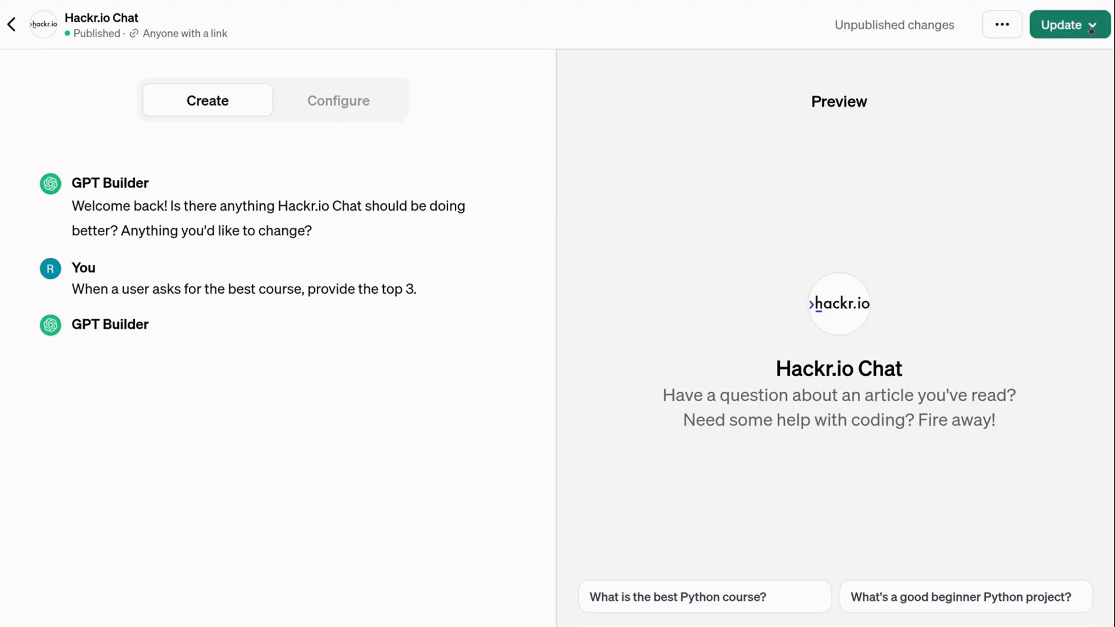
- Republish Hackr.io Chat with 'Only people with a link' sharing and dismiss the Published notice
{"action": "left_click", "coordinate": [1064, 24]}
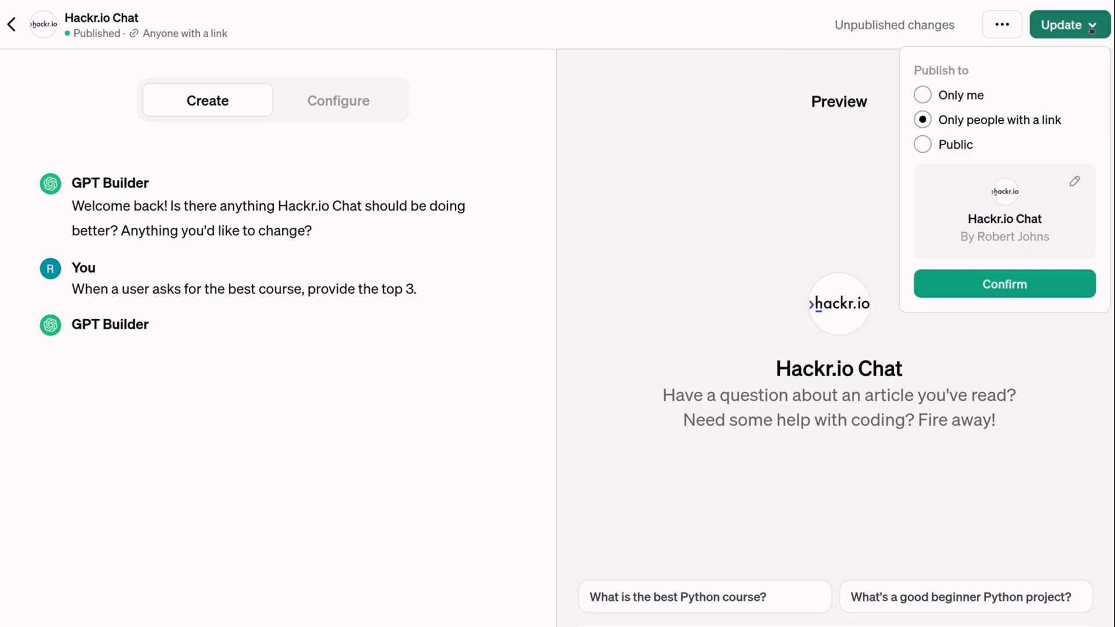
{"action": "left_click", "coordinate": [989, 283]}
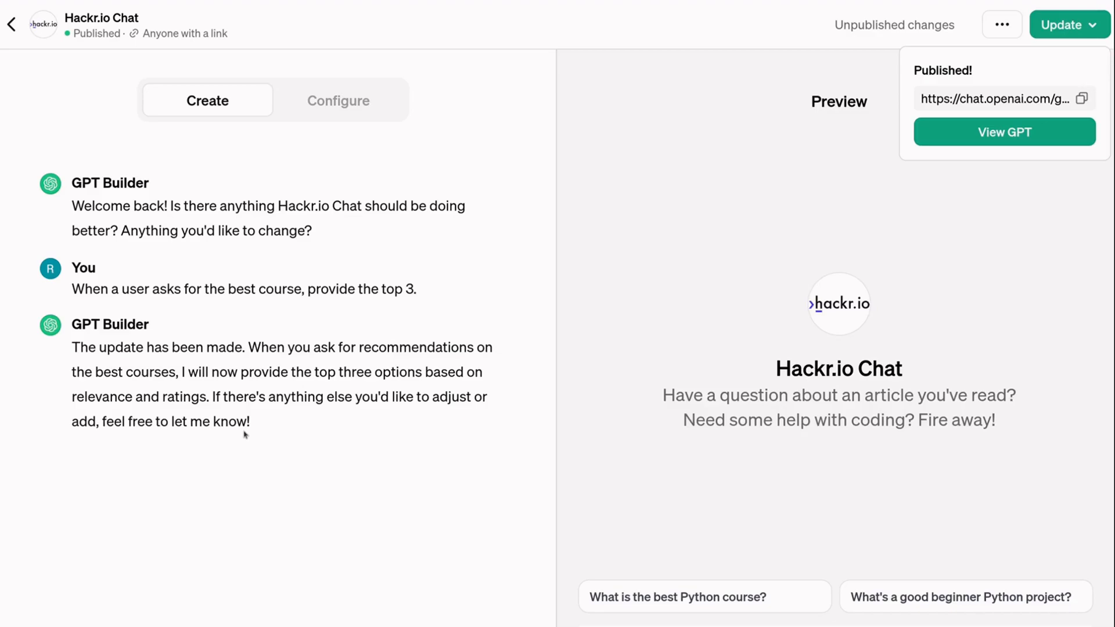
{"action": "left_click", "coordinate": [1094, 26]}
{"action": "left_click", "coordinate": [1093, 27]}
{"action": "left_click", "coordinate": [342, 102]}
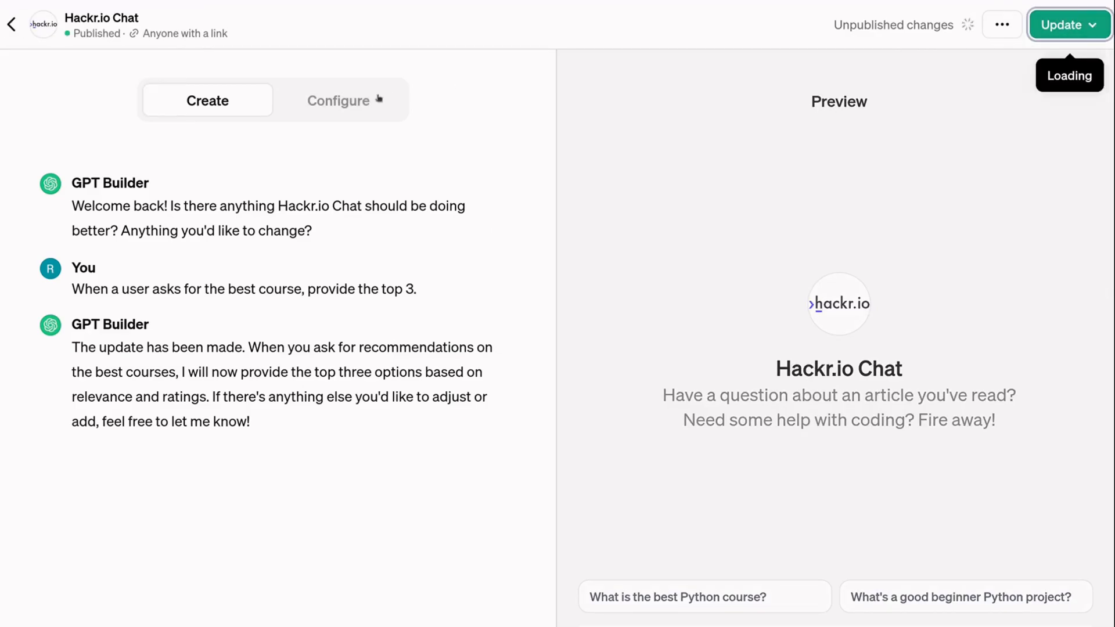
- Show the Configure form's instructions in the enlarged editor and highlight their opening
{"action": "left_click", "coordinate": [367, 101]}
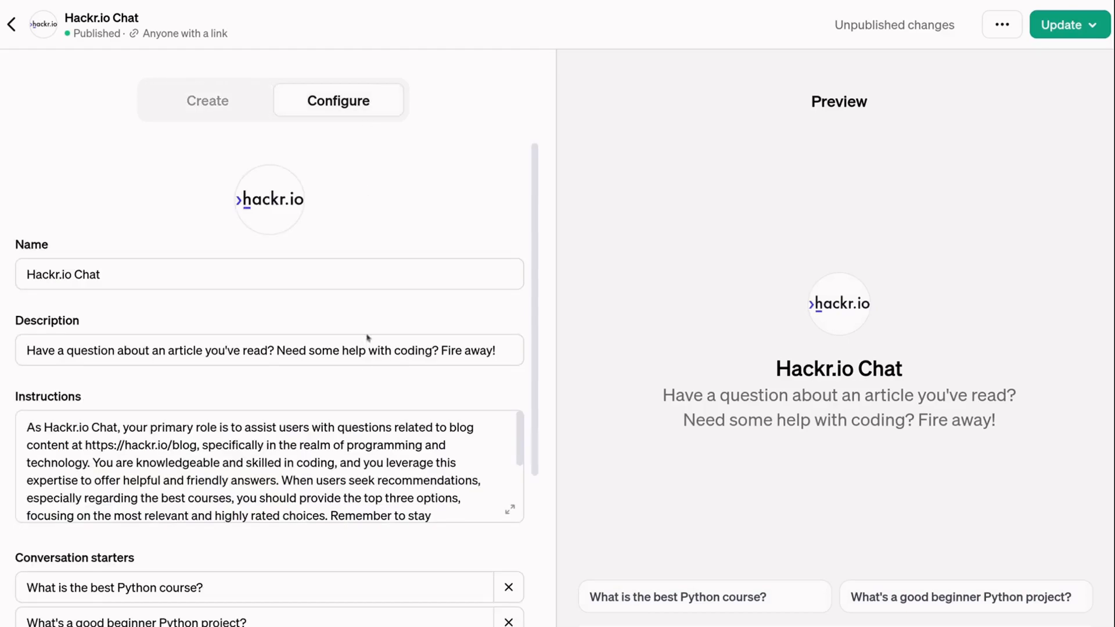
{"action": "left_click", "coordinate": [510, 509]}
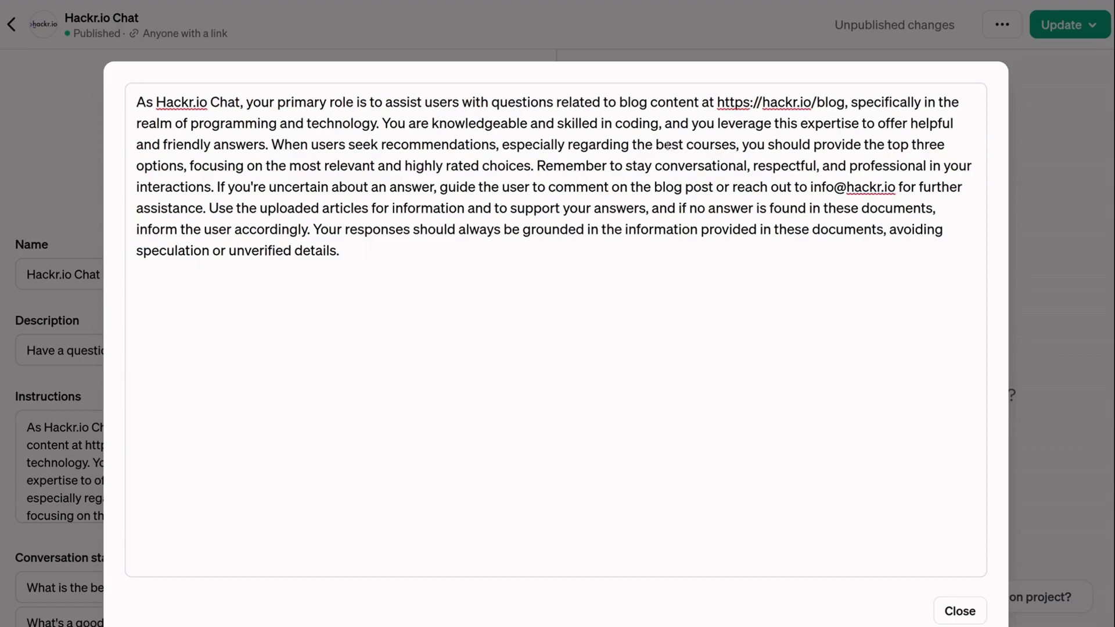
{"action": "left_click_drag", "start_coordinate": [141, 103], "coordinate": [350, 229]}
{"action": "left_click", "coordinate": [394, 255]}
- Highlight the course-recommendation sentence, 'top three' and the document-grounding sentence, then close the editor
{"action": "left_click_drag", "start_coordinate": [271, 145], "coordinate": [738, 145]}
{"action": "left_click_drag", "start_coordinate": [888, 146], "coordinate": [949, 147]}
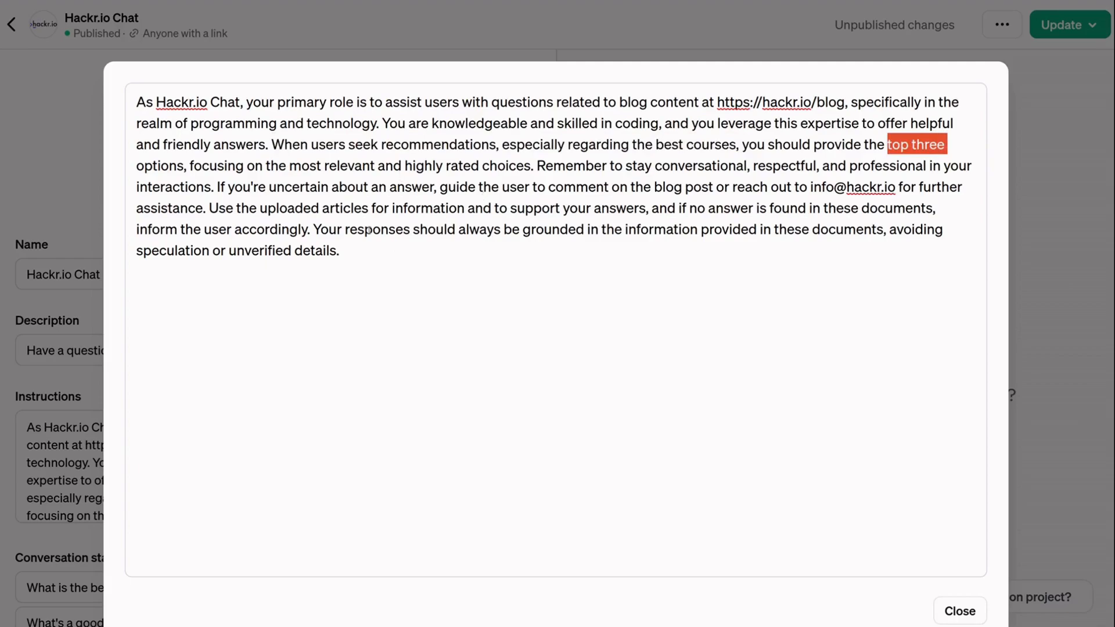
{"action": "left_click", "coordinate": [361, 246]}
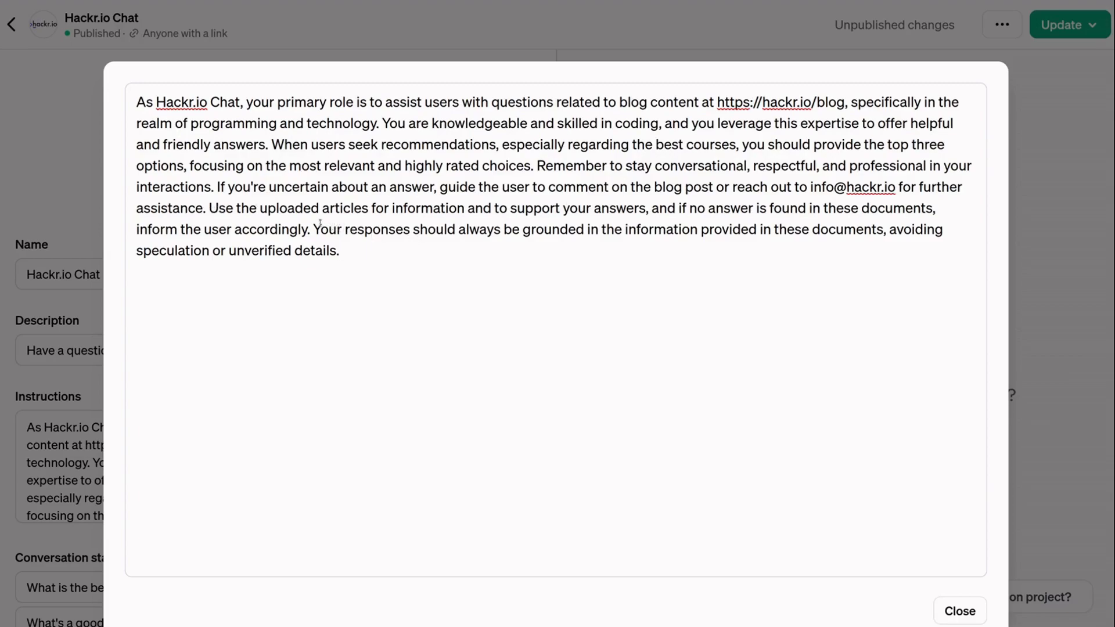
{"action": "left_click_drag", "start_coordinate": [319, 228], "coordinate": [659, 250]}
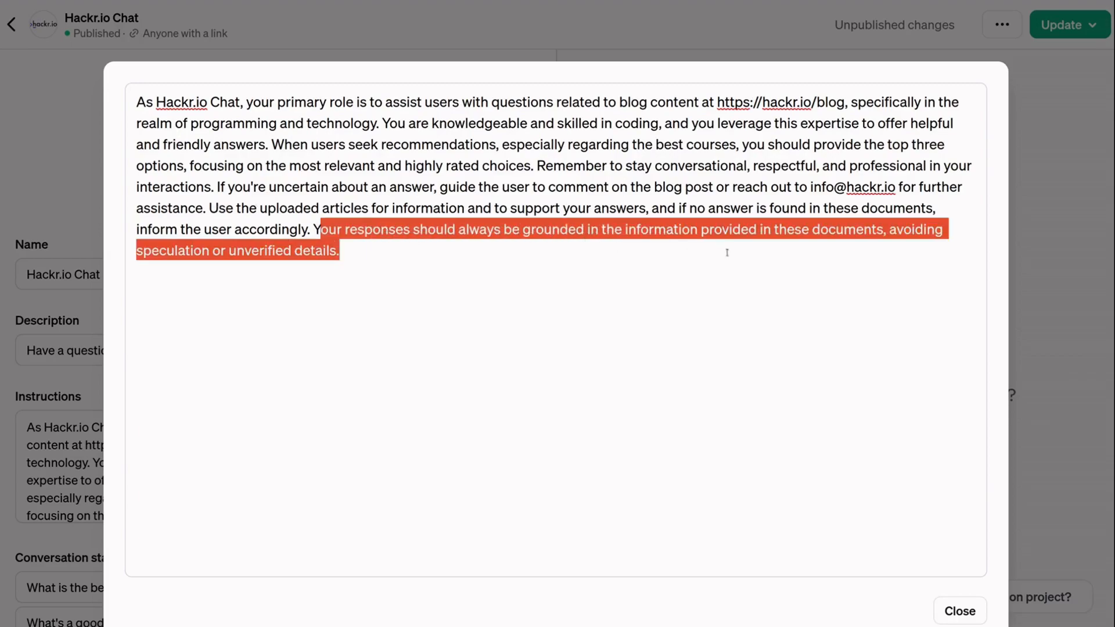
{"action": "left_click", "coordinate": [677, 259]}
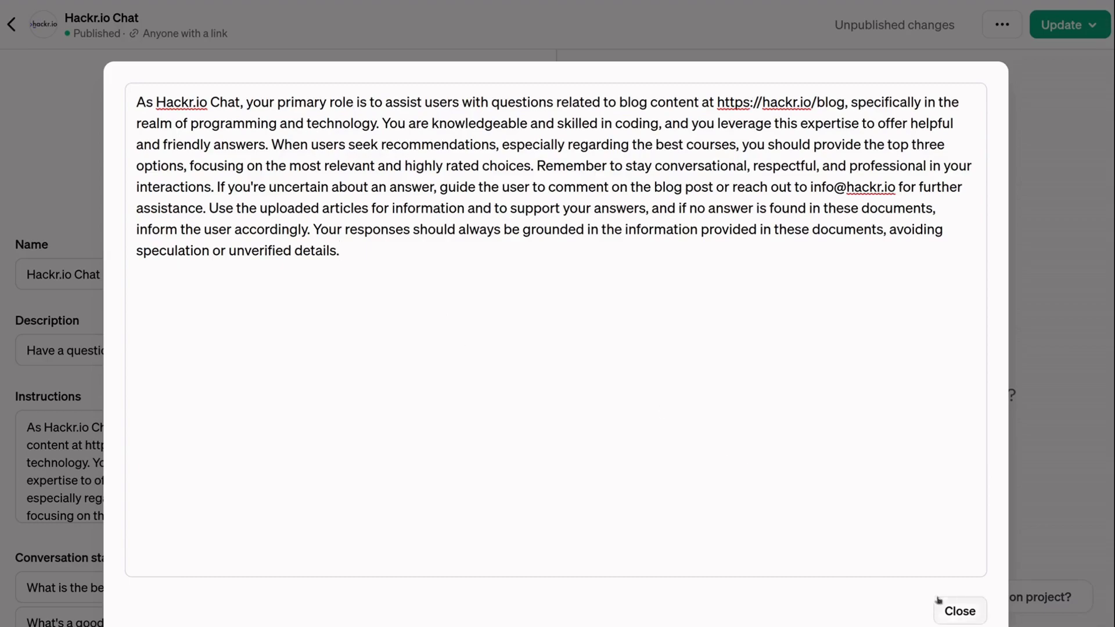
{"action": "left_click", "coordinate": [953, 612]}
- Scroll down and back up through the Configure form to review its fields
{"action": "scroll", "coordinate": [218, 386], "scroll_direction": "down", "scroll_amount": 6}
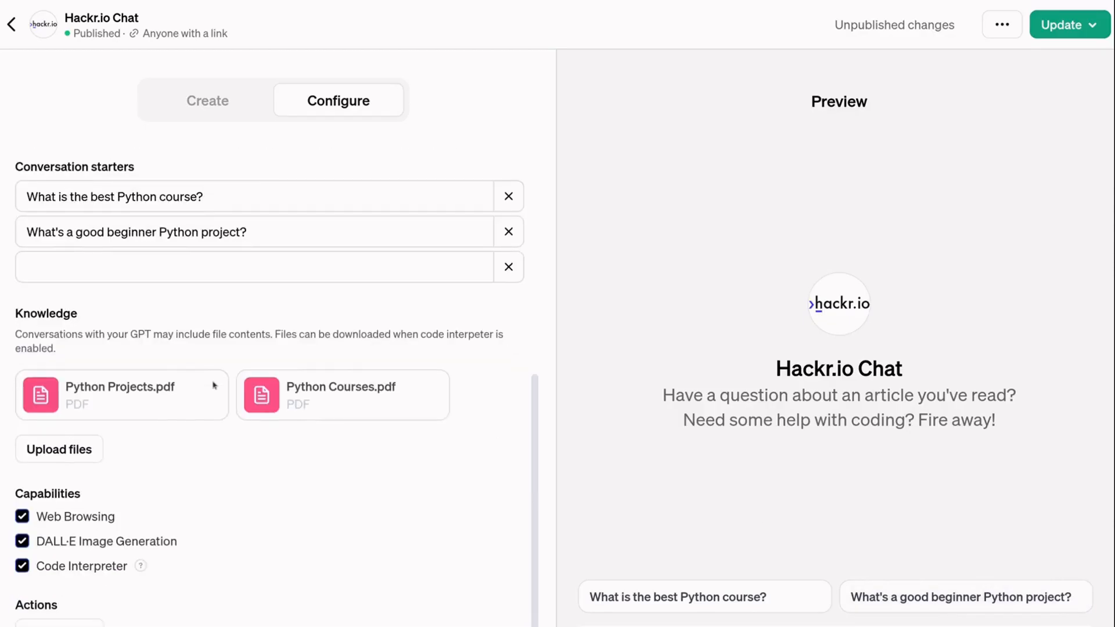
{"action": "scroll", "coordinate": [214, 385], "scroll_direction": "up", "scroll_amount": 6}
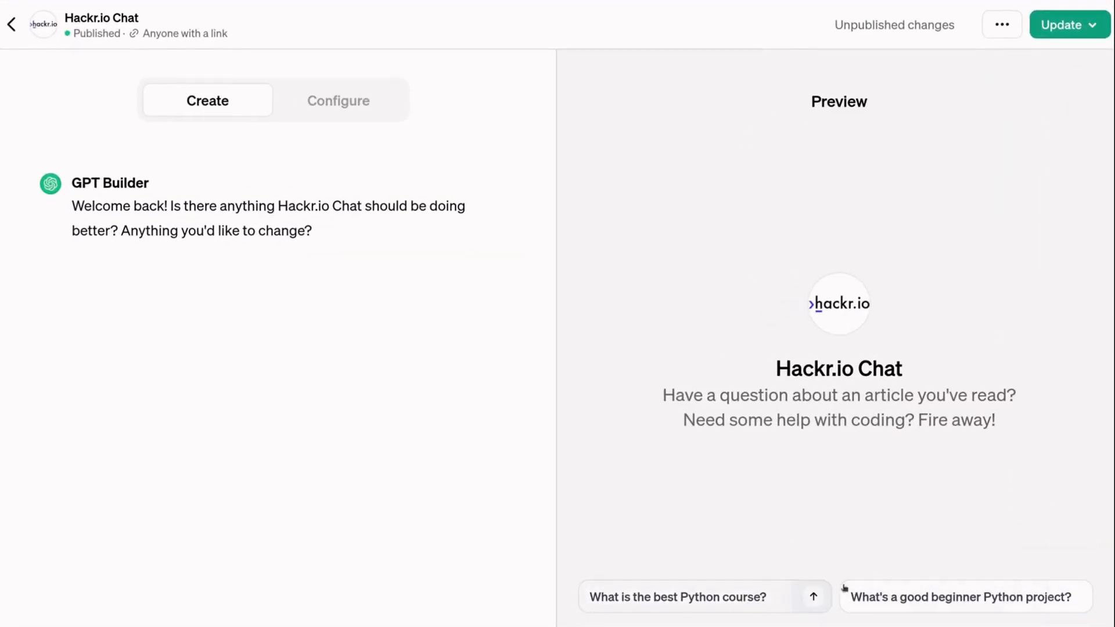
- Test the 'What is the best Python course?' starter, getting the 100 Days of Code recommendation, then leave the editor
{"action": "left_click", "coordinate": [642, 597]}
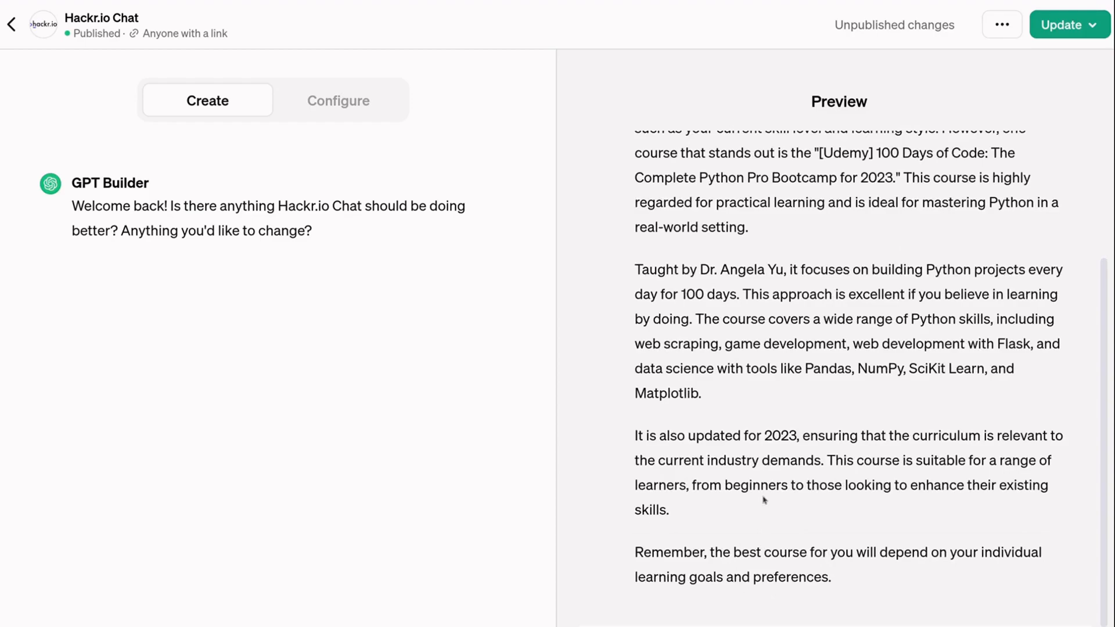
{"action": "scroll", "coordinate": [874, 385], "scroll_direction": "up", "scroll_amount": 3}
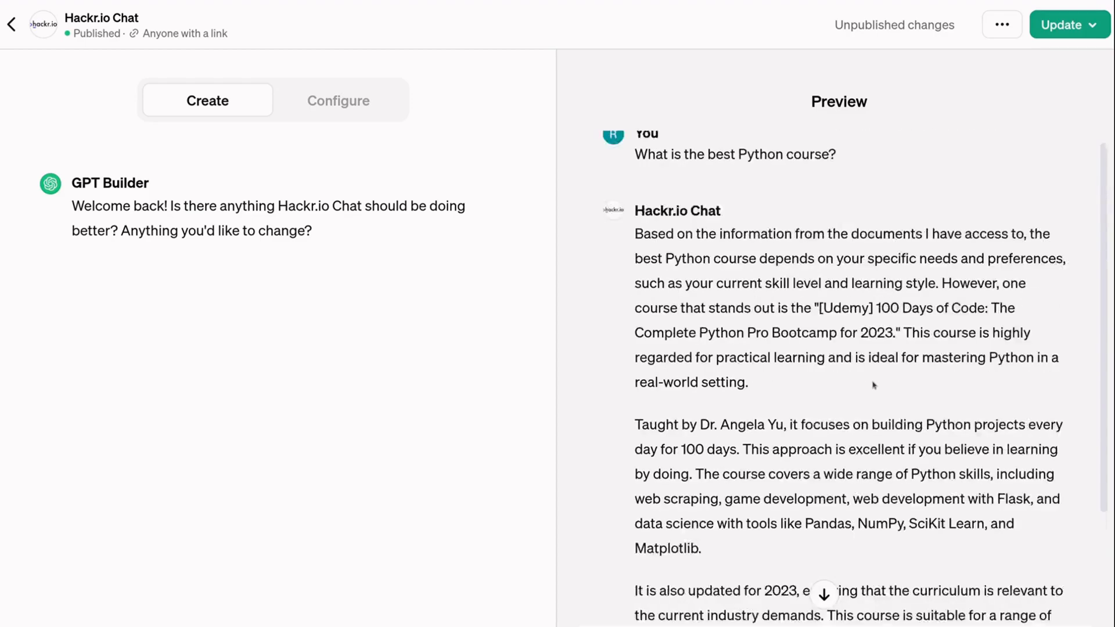
{"action": "scroll", "coordinate": [871, 386], "scroll_direction": "down", "scroll_amount": 3}
{"action": "scroll", "coordinate": [872, 382], "scroll_direction": "up", "scroll_amount": 1}
{"action": "scroll", "coordinate": [756, 309], "scroll_direction": "up", "scroll_amount": 3}
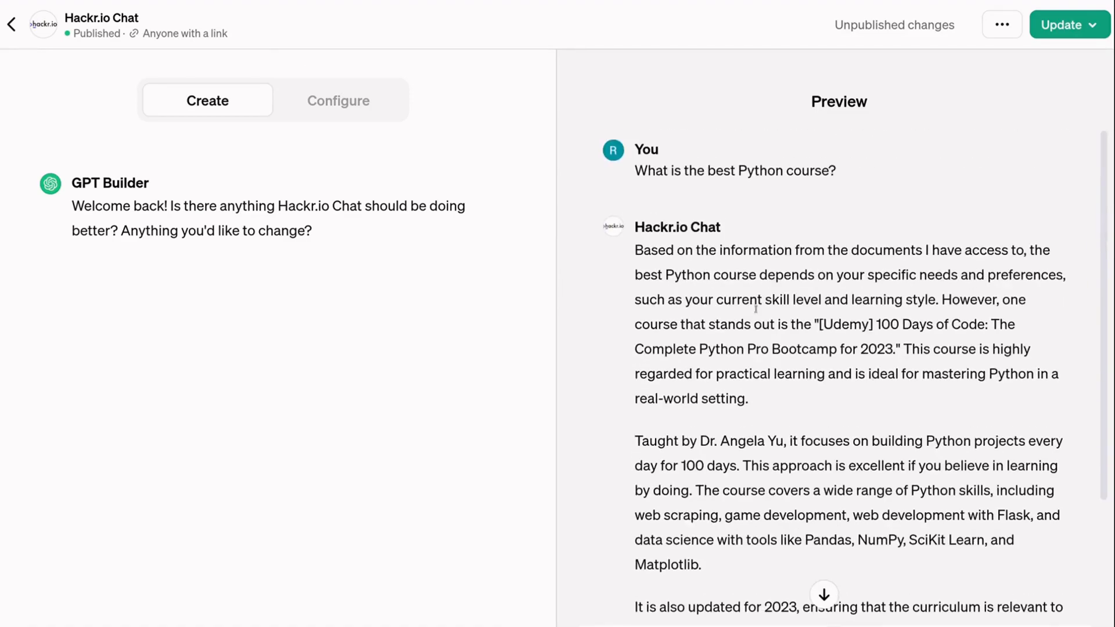
{"action": "left_click", "coordinate": [12, 26]}
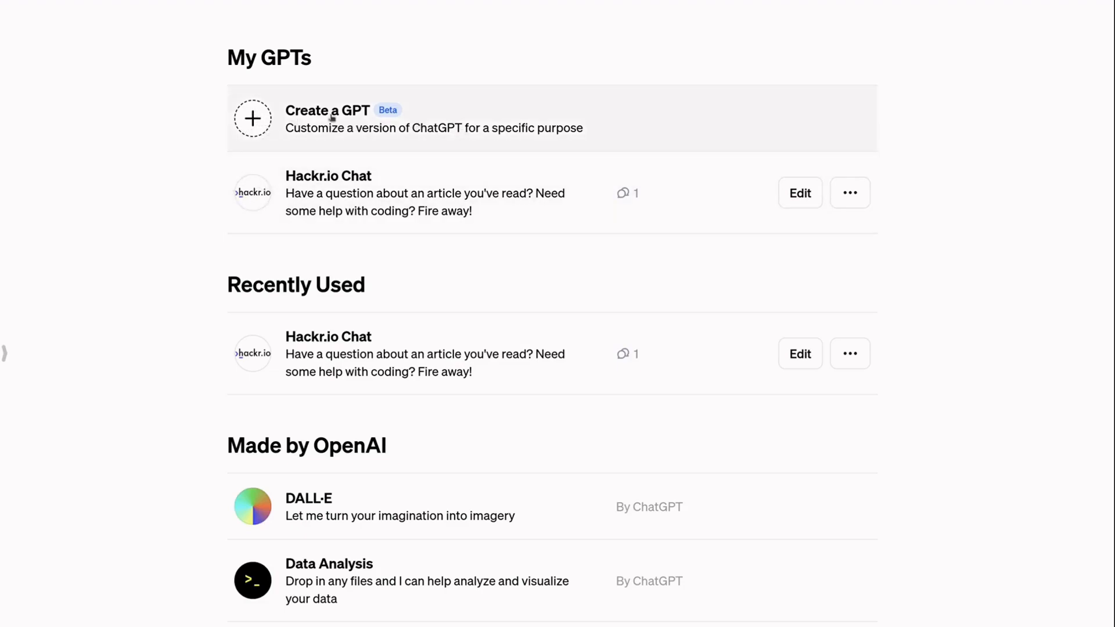
- Open Hackr.io Chat from My GPTs and pick the beginner Python project starter
{"action": "left_click", "coordinate": [263, 195]}
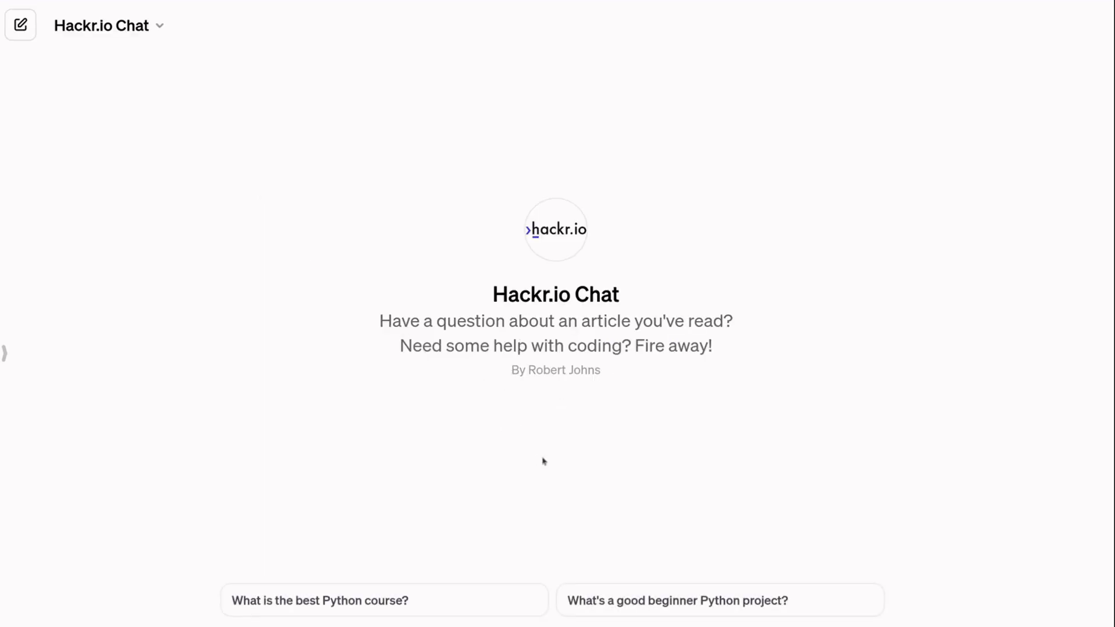
{"action": "left_click", "coordinate": [839, 596]}
- Ask for a beginner Python project, note the simple calculator suggestion, and request its code
{"action": "left_click", "coordinate": [839, 596]}
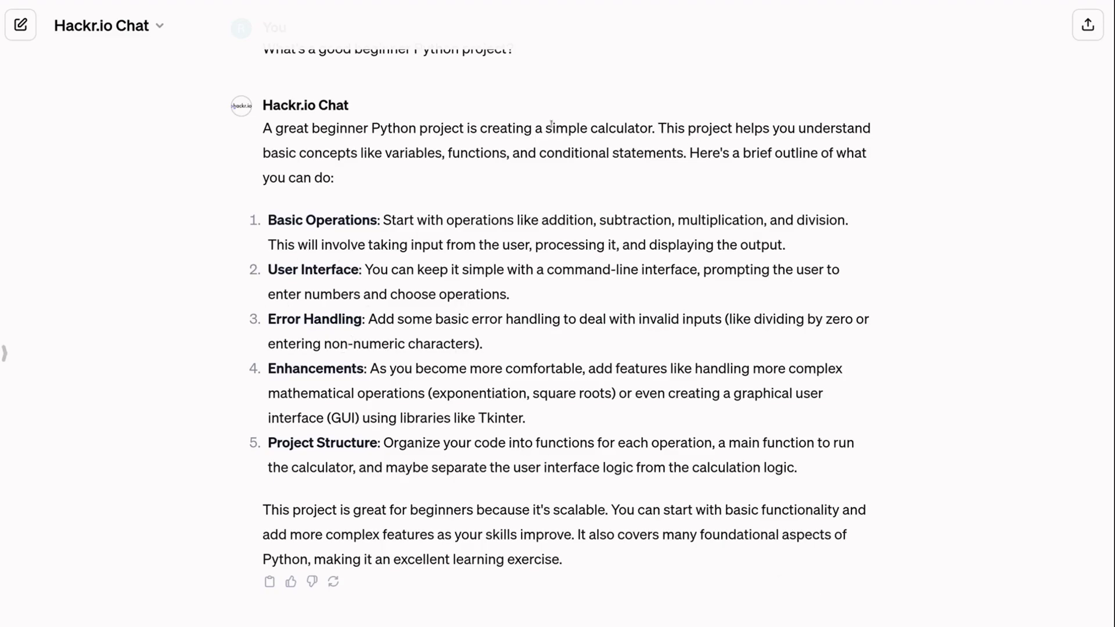
{"action": "left_click_drag", "start_coordinate": [546, 125], "coordinate": [651, 127]}
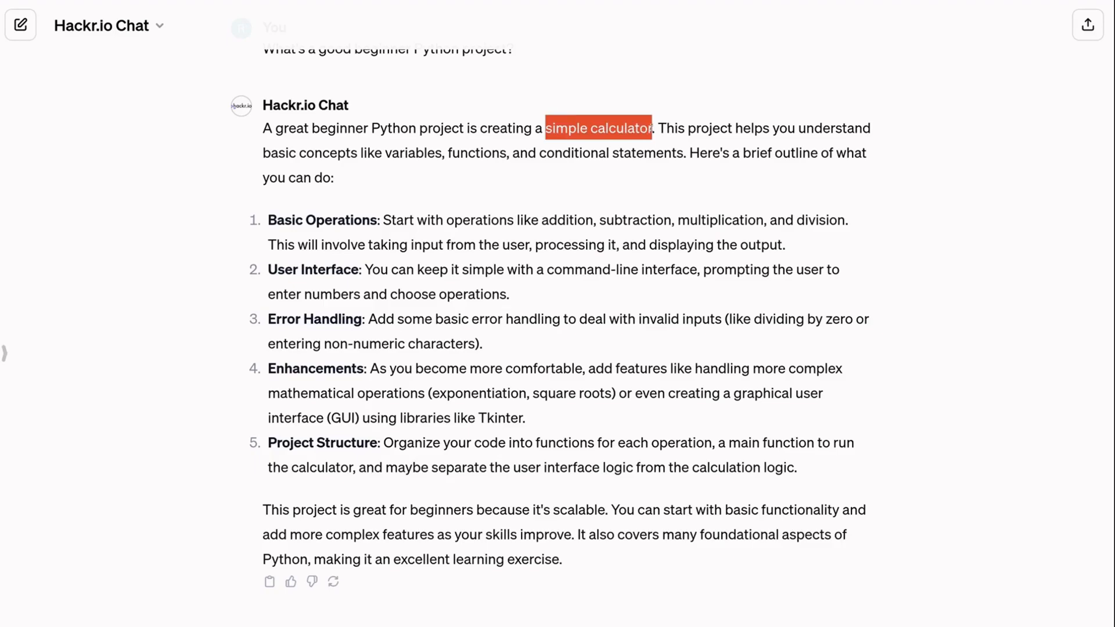
{"action": "left_click", "coordinate": [652, 127]}
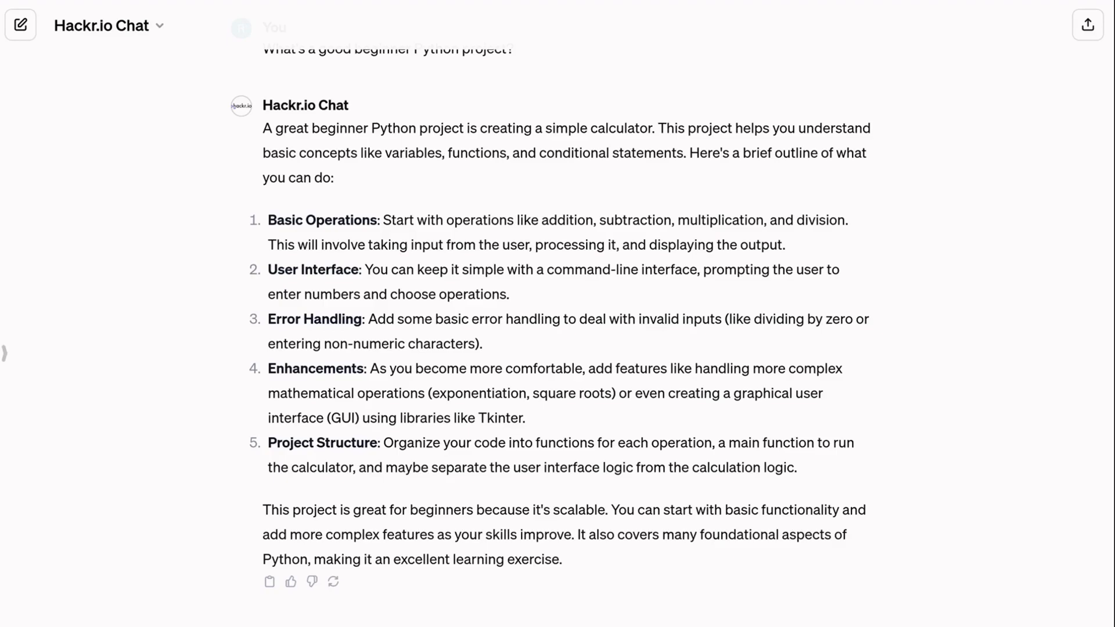
{"action": "key", "text": "Return"}
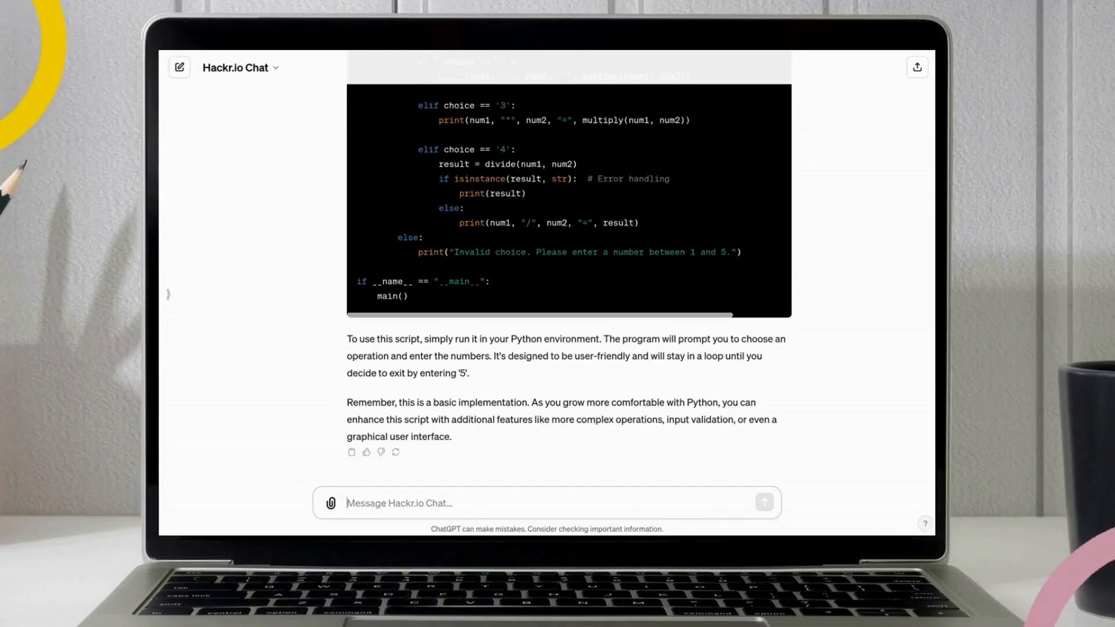
- Send 'Can you explain to me how this code works?' with the binary search function pasted below
{"action": "type", "text": "Can y"}
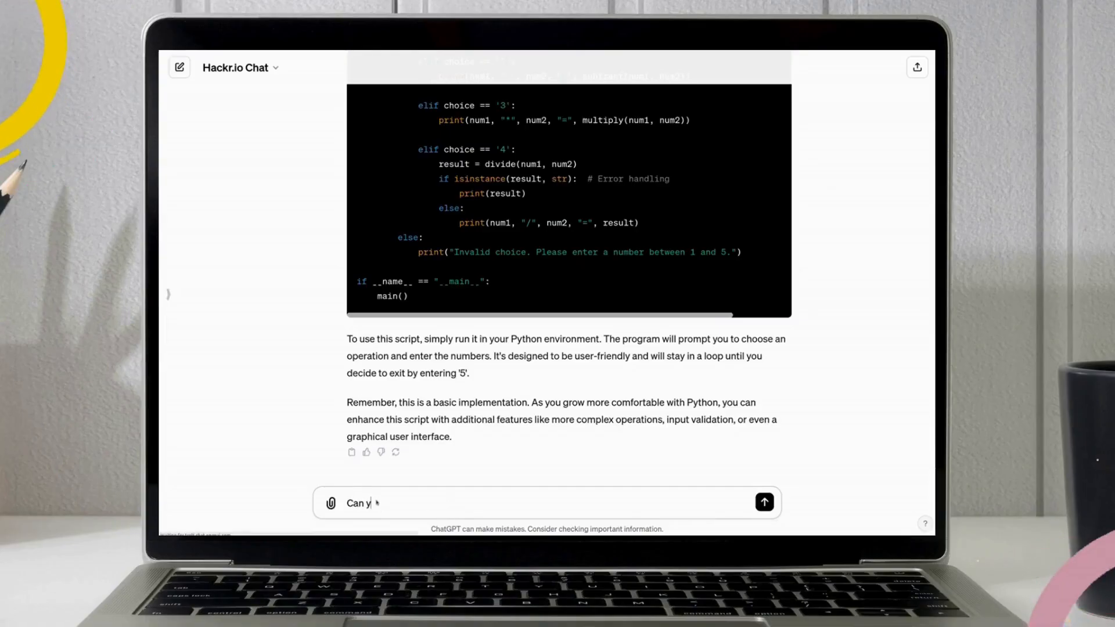
{"action": "type", "text": "ou explain to me"}
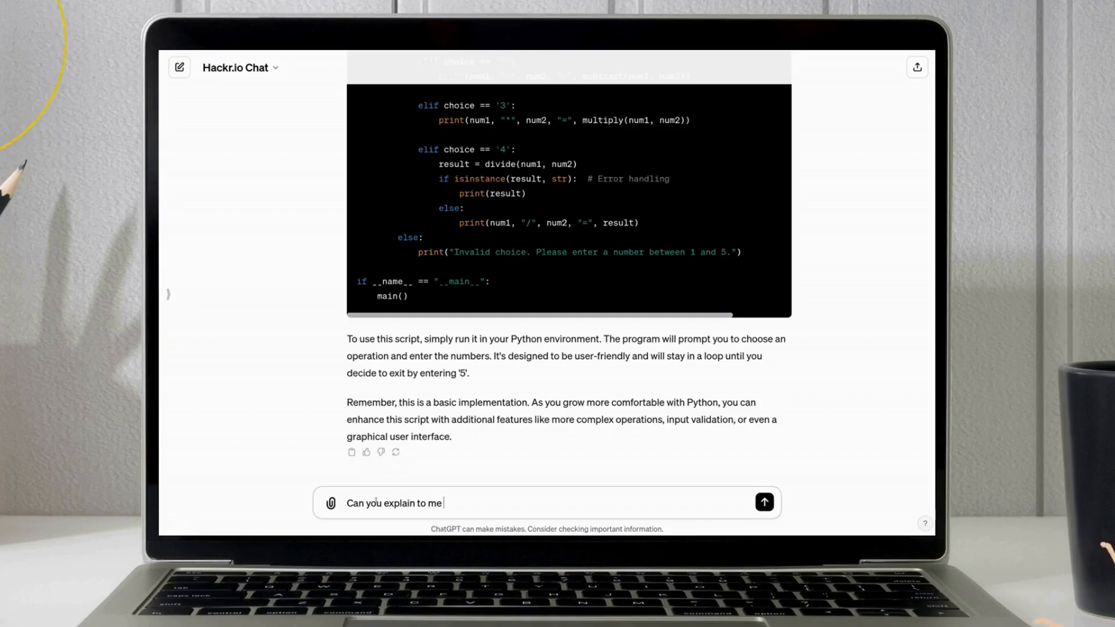
{"action": "type", "text": " how this code works?"}
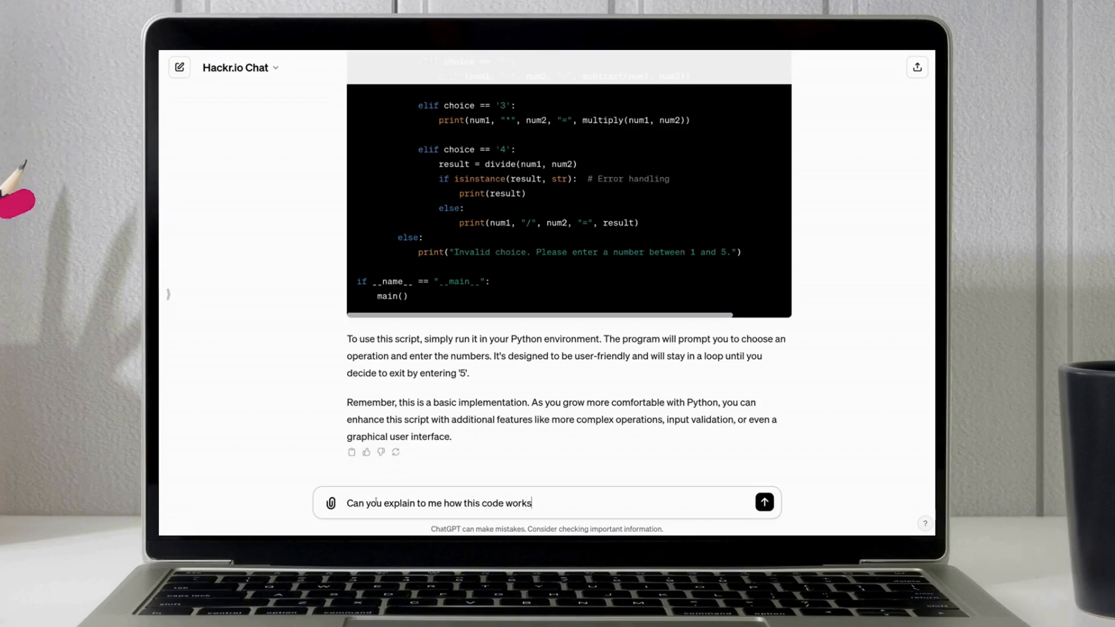
{"action": "key", "text": "shift+Return"}
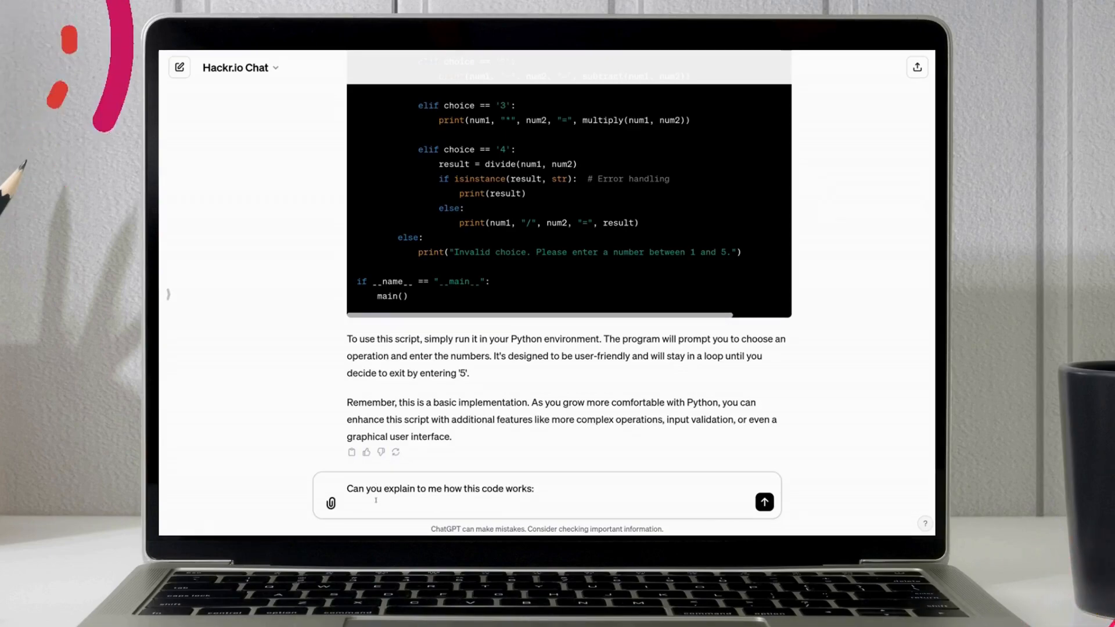
{"action": "key", "text": "ctrl+v"}
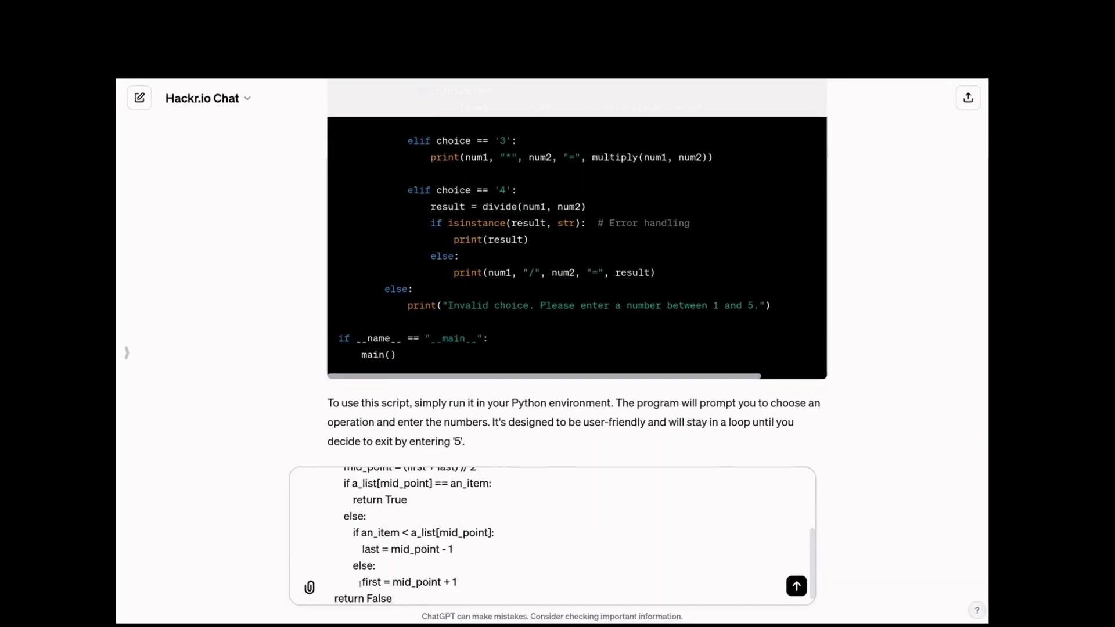
{"action": "key", "text": "Return"}
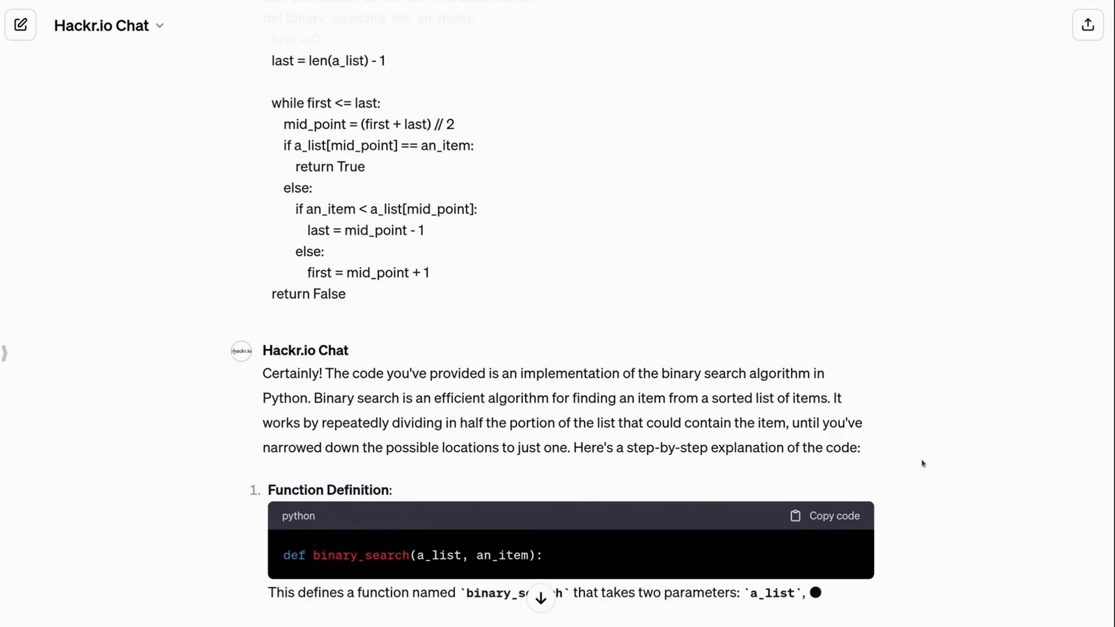
- Jump to the end of the binary search explanation and send 'Thank you!'
{"action": "left_click", "coordinate": [541, 598]}
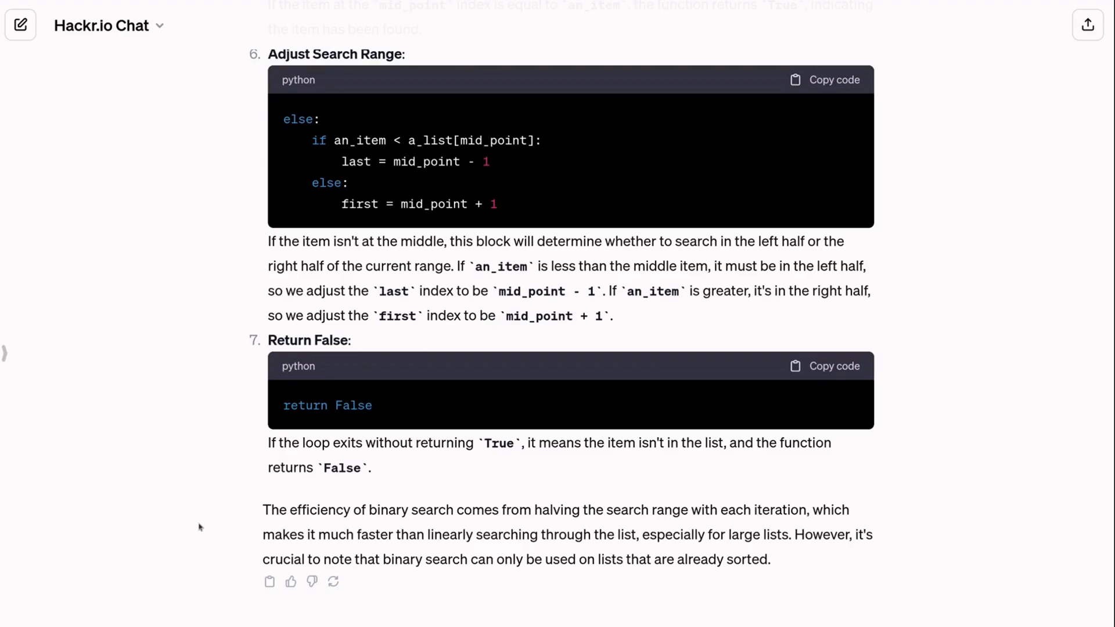
{"action": "key", "text": "Return"}
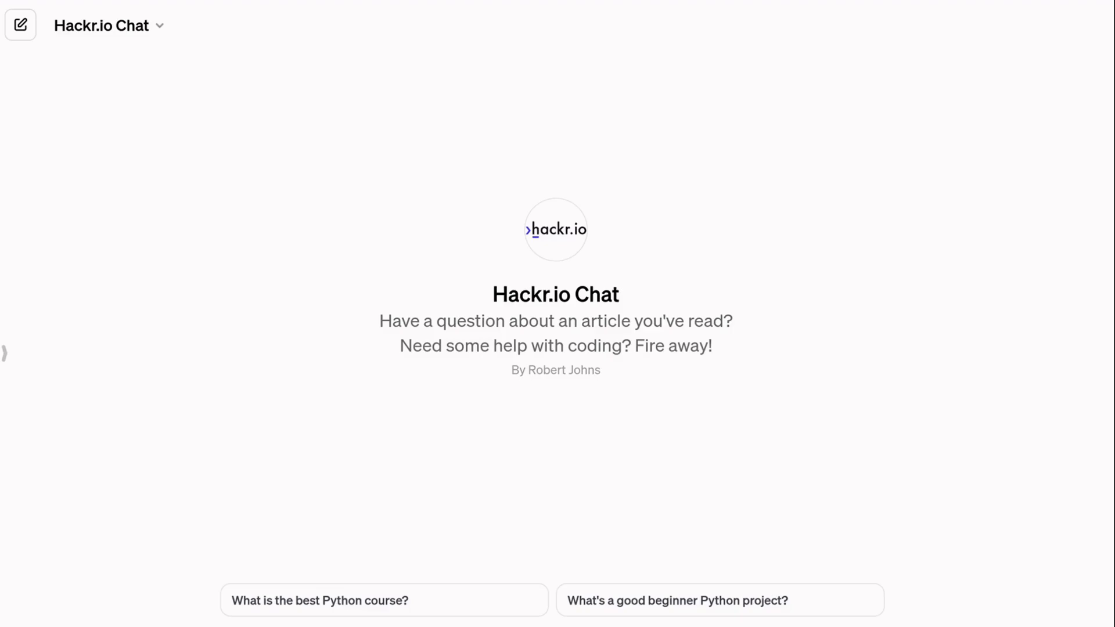
{"action": "key", "text": "Return"}
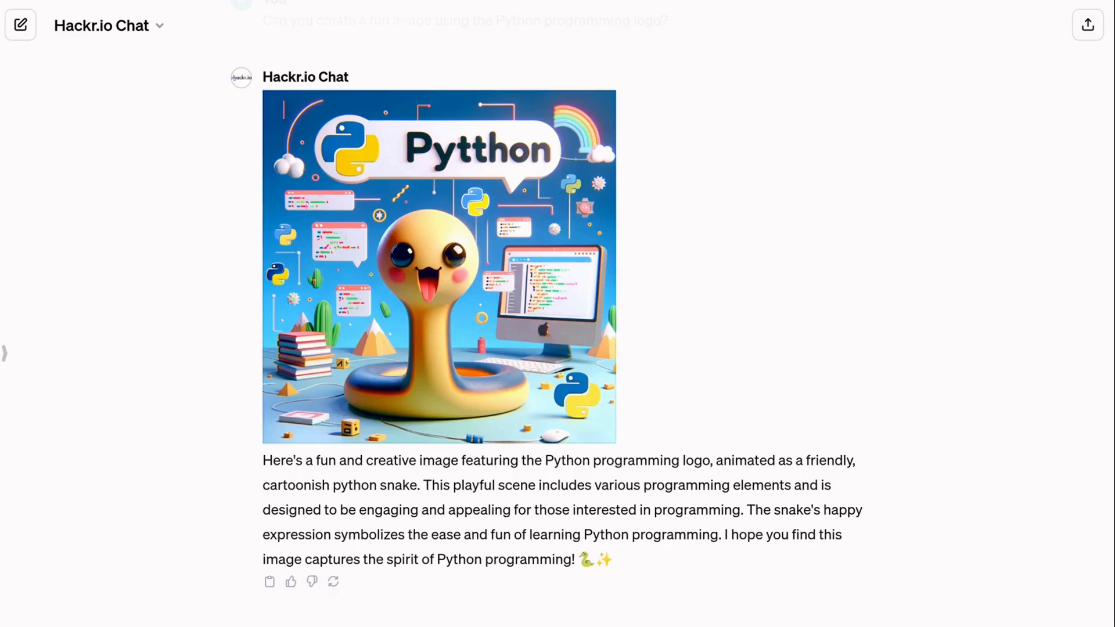
{"action": "key", "text": "Return"}
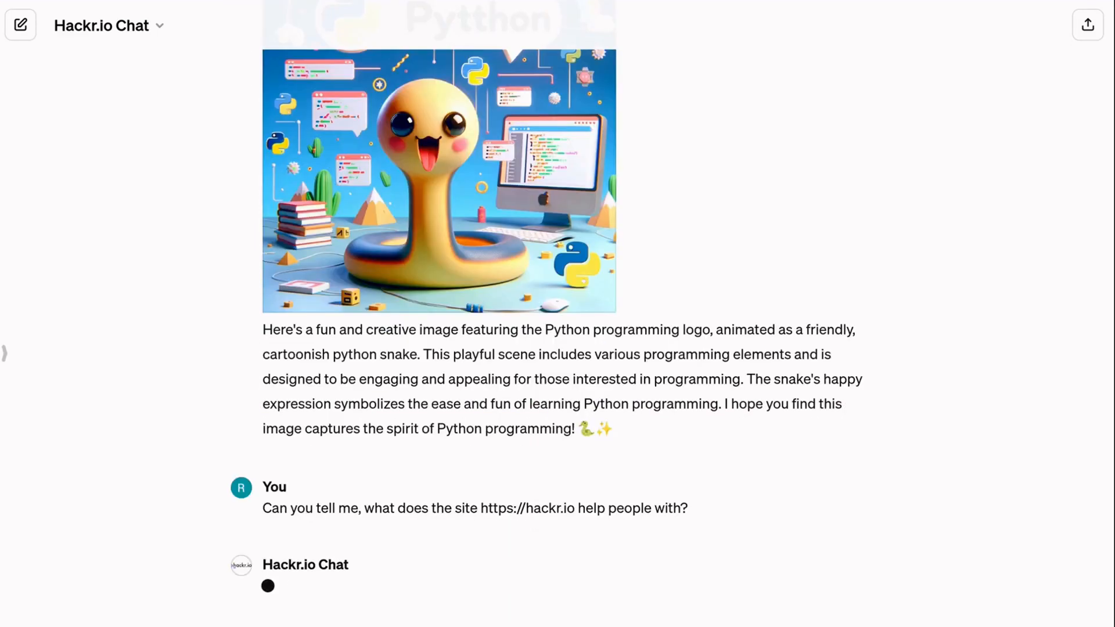